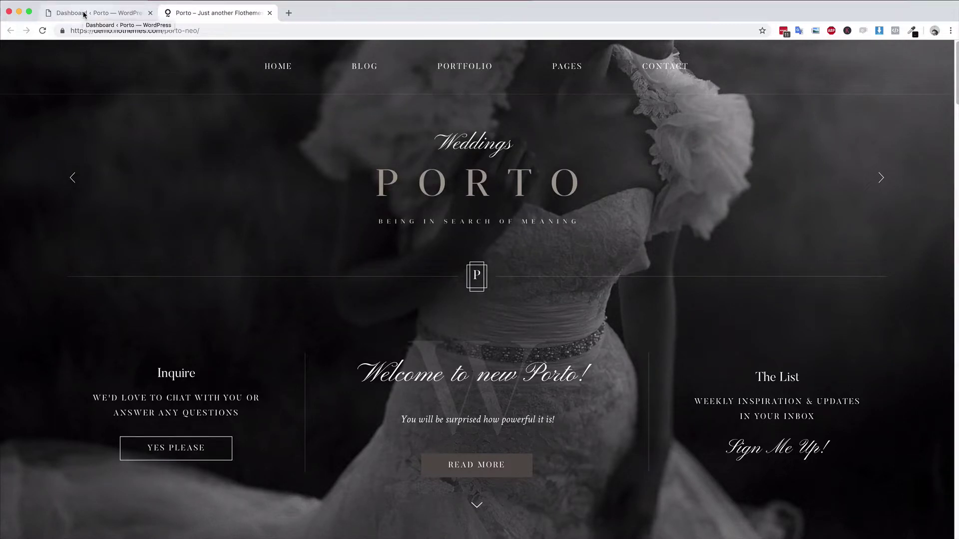
Step: Start a new slideshow under Slideshows > Add New and begin typing the 'Home Page' title
click(84, 15)
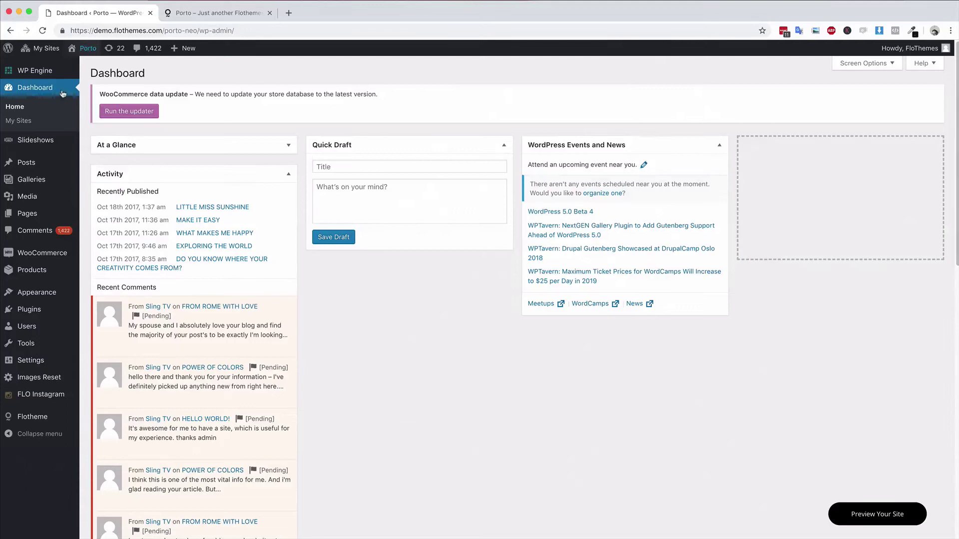
click(56, 142)
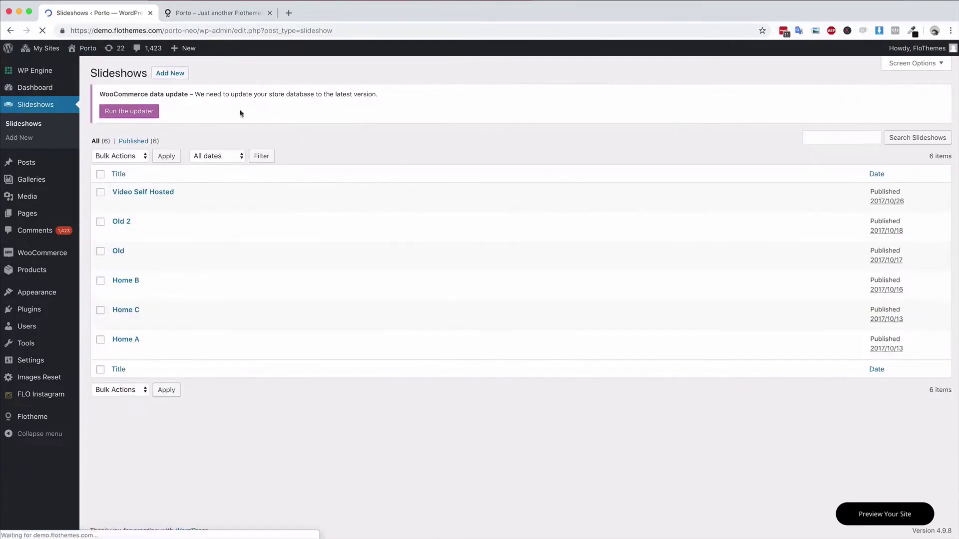
click(170, 73)
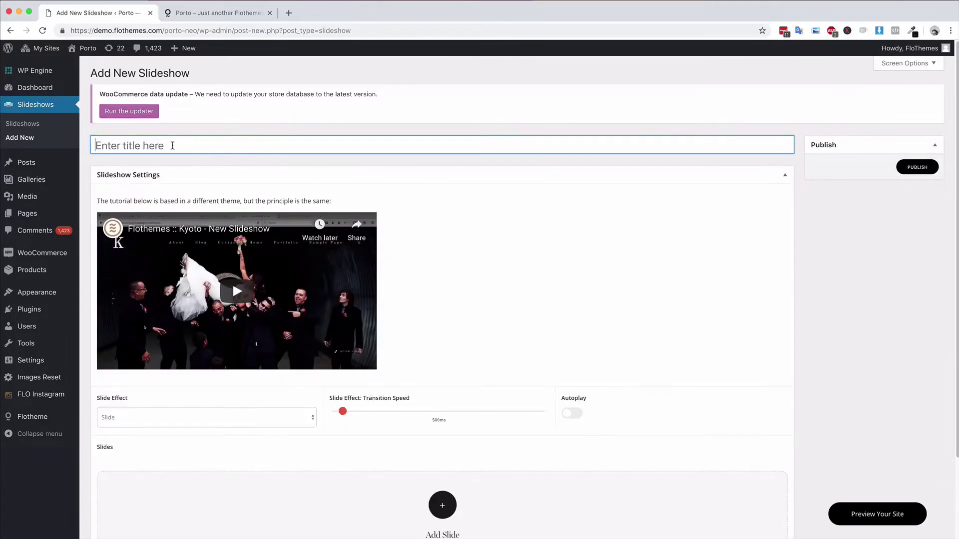
click(245, 149)
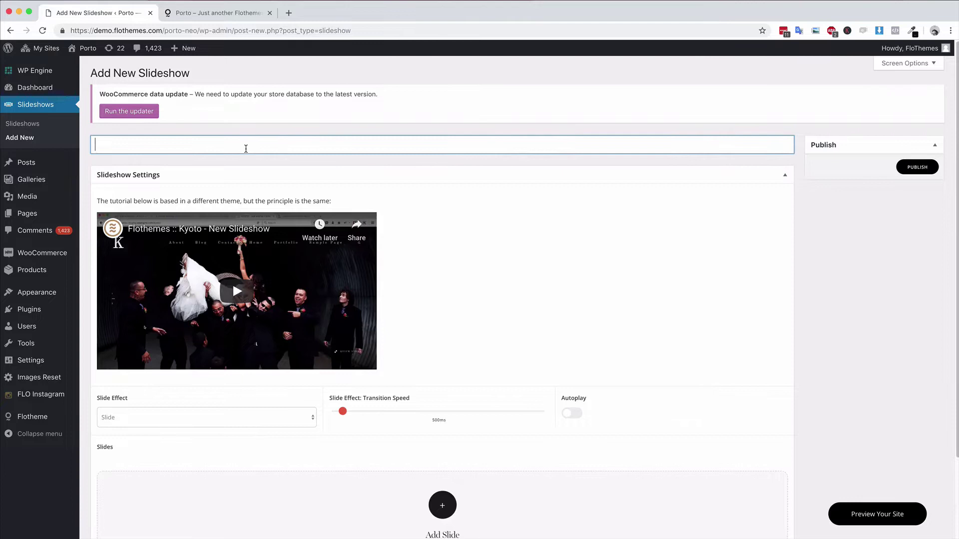
text(Home age)
key(BackSpace)
key(BackSpace)
key(BackSpace)
Step: Finish the 'Home Page' title and keep the slide effect set to Slide
text(Page New Slideshow)
scroll(443, 219, down, 3)
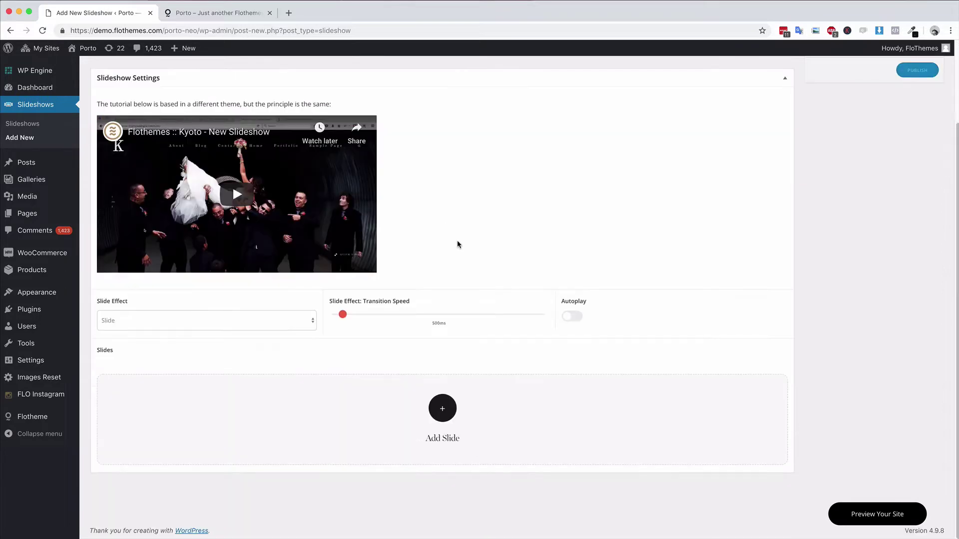
click(188, 320)
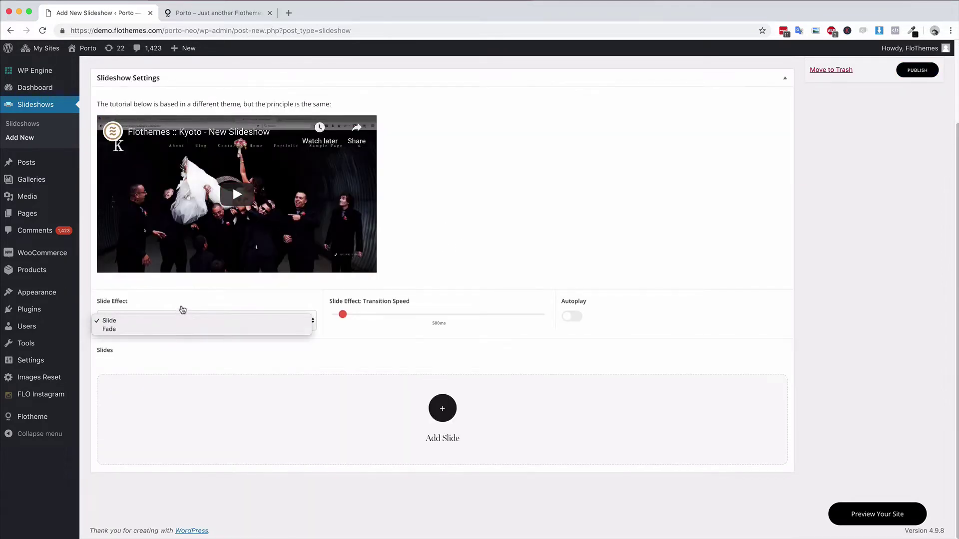
click(184, 306)
click(166, 320)
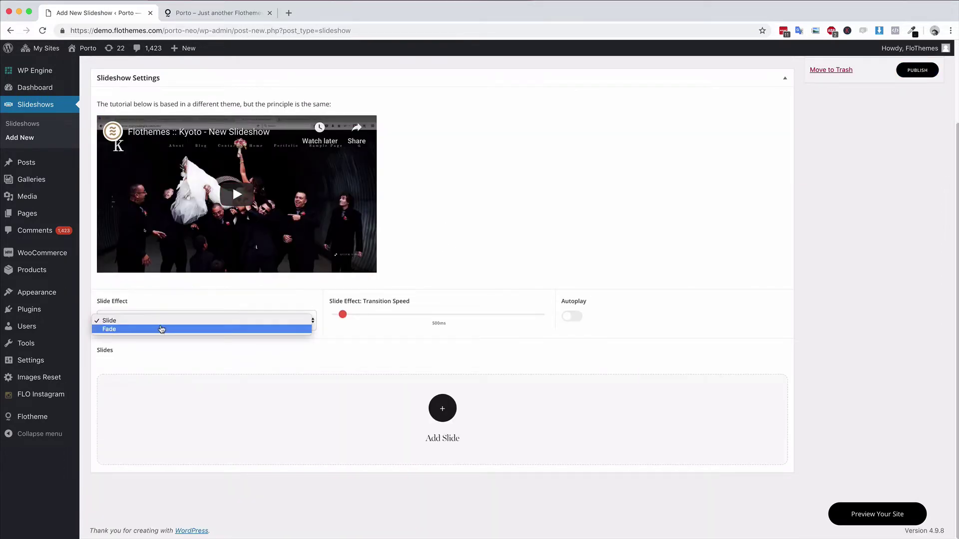
click(163, 323)
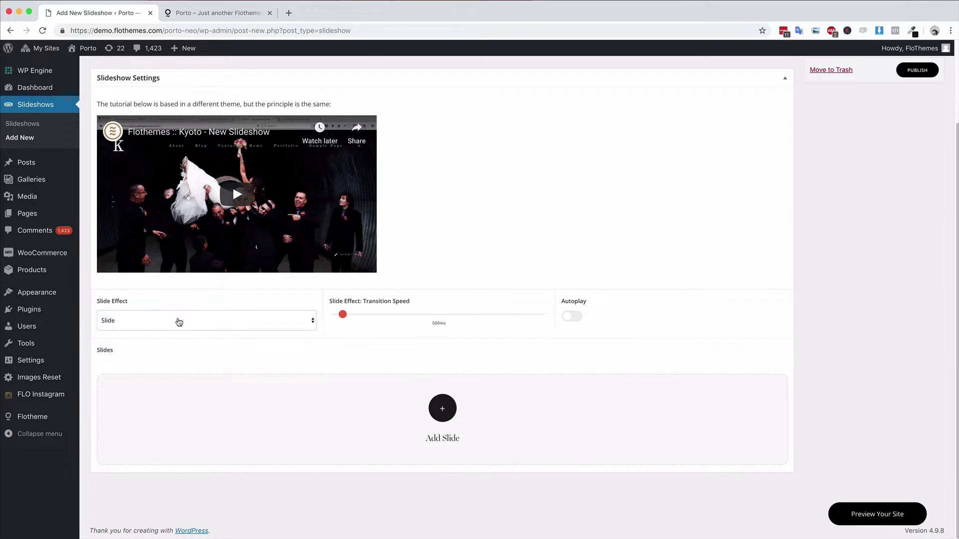
Step: Advance the live Porto front page's hero slider three times, then return to the slideshow editor
click(197, 13)
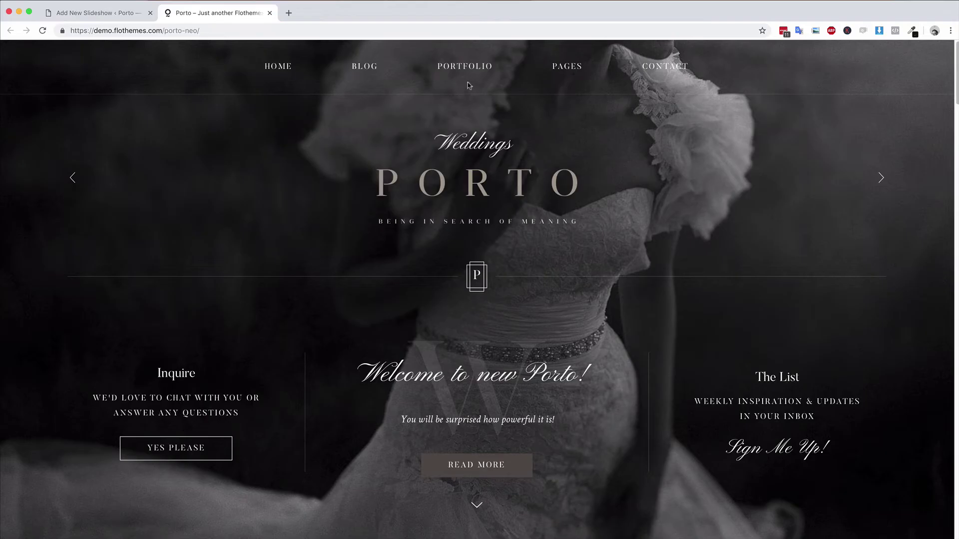
click(881, 179)
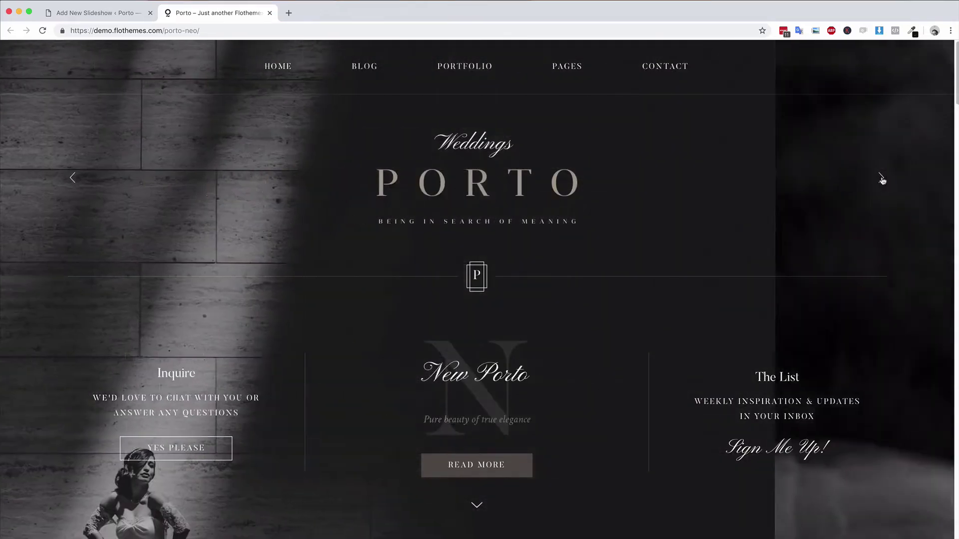
click(881, 178)
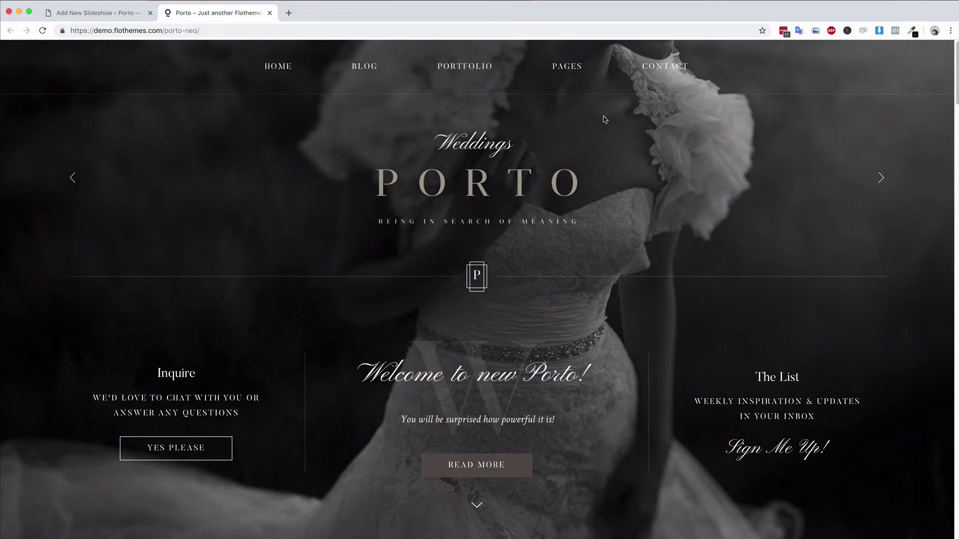
click(881, 178)
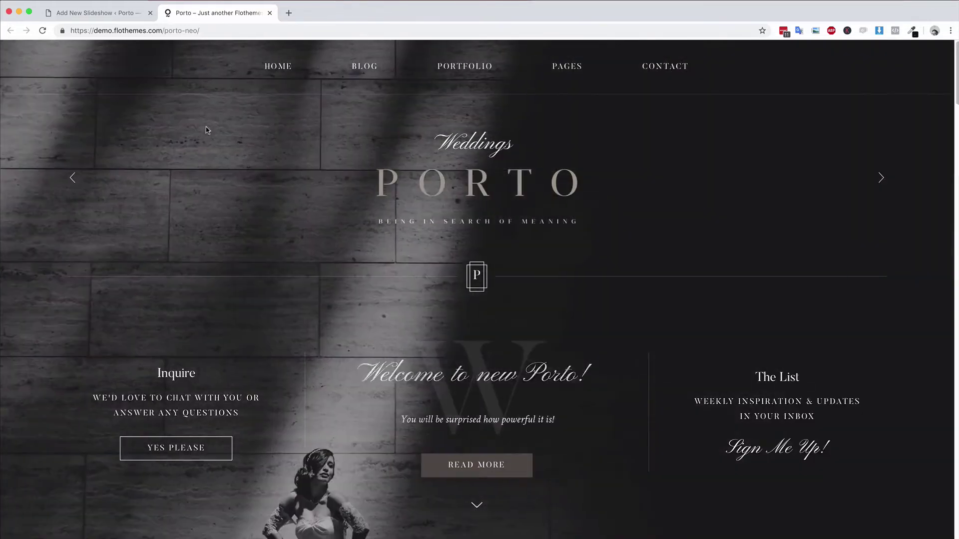
click(105, 13)
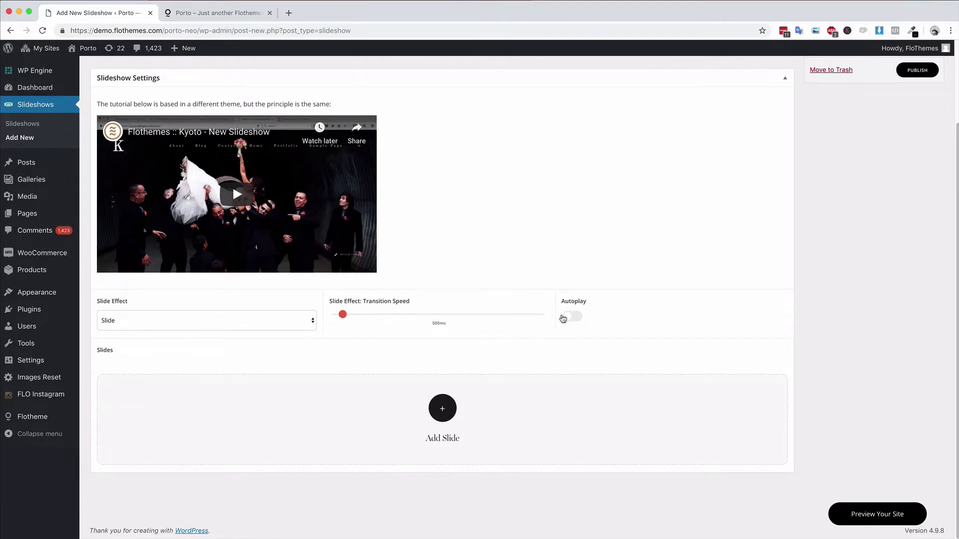
Step: Switch autoplay on, showing the 5s delay and pause-on-hover options
click(564, 318)
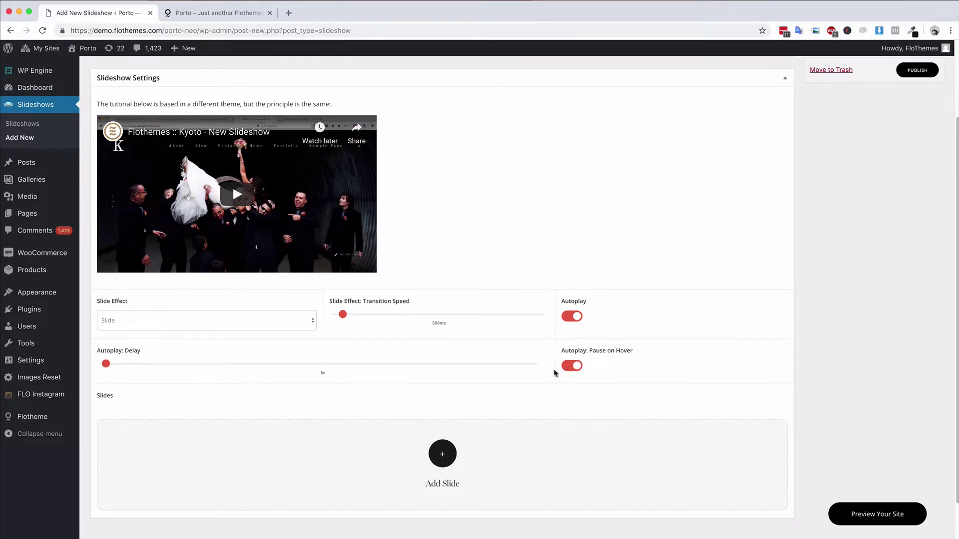
scroll(464, 377, down, 2)
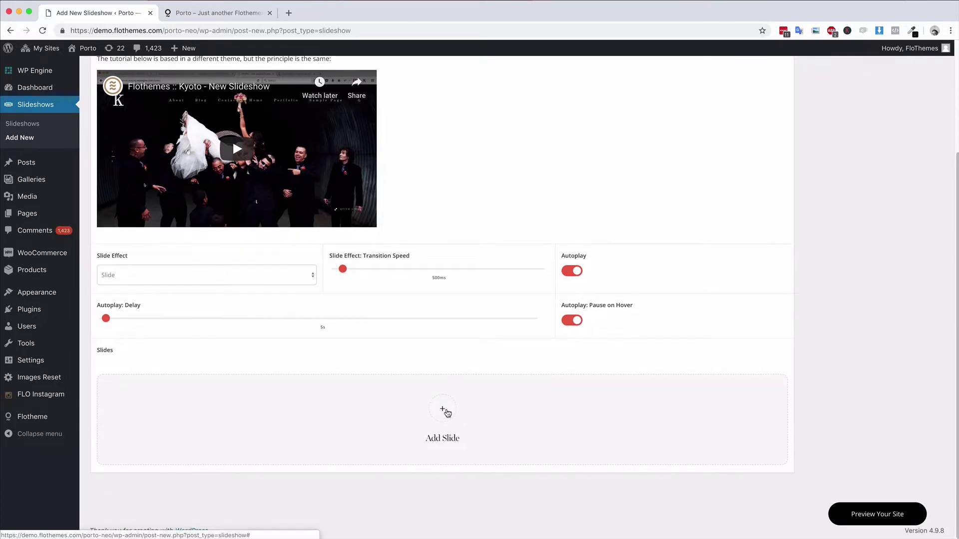
Step: Add a first slide and, after trying Image + Video Embed, set it to Video in Background
click(447, 410)
scroll(448, 411, down, 5)
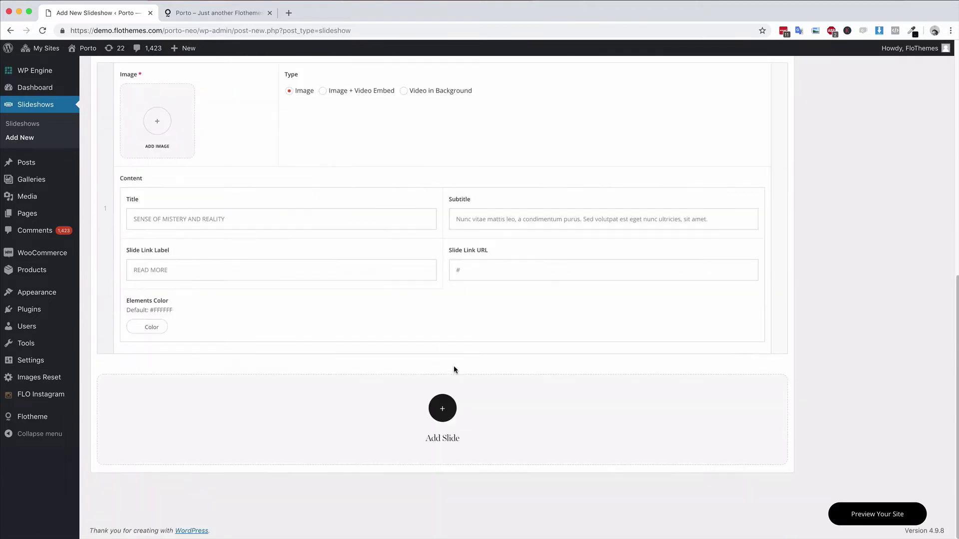
scroll(446, 371, up, 1)
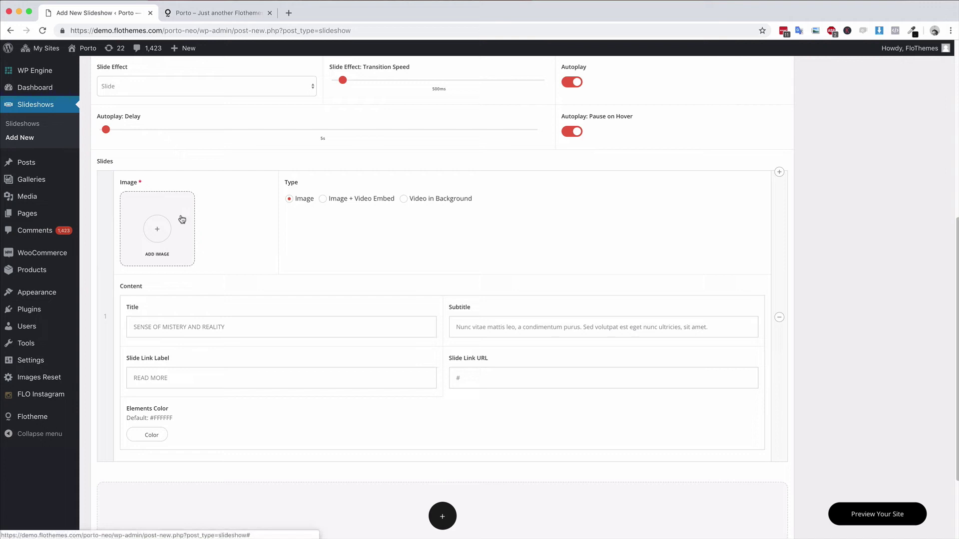
click(323, 200)
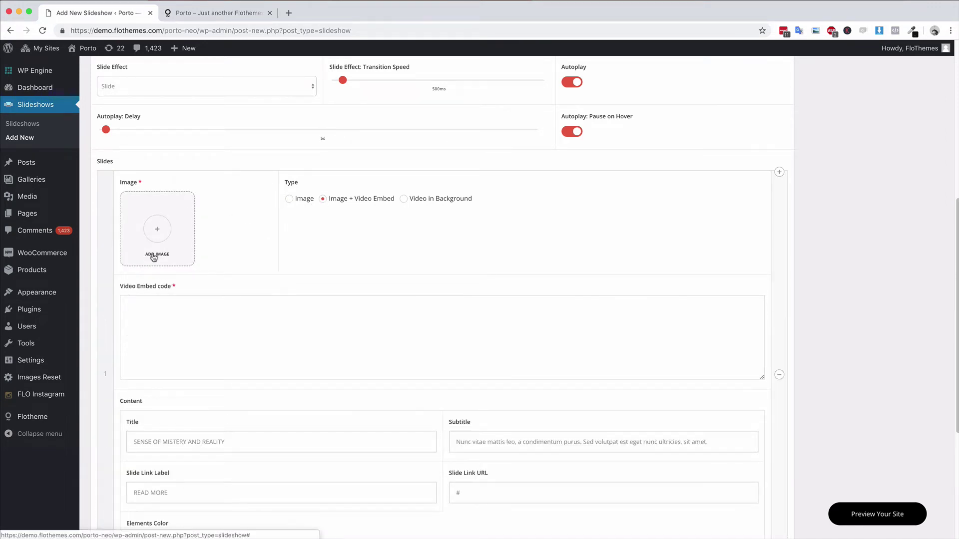
click(159, 327)
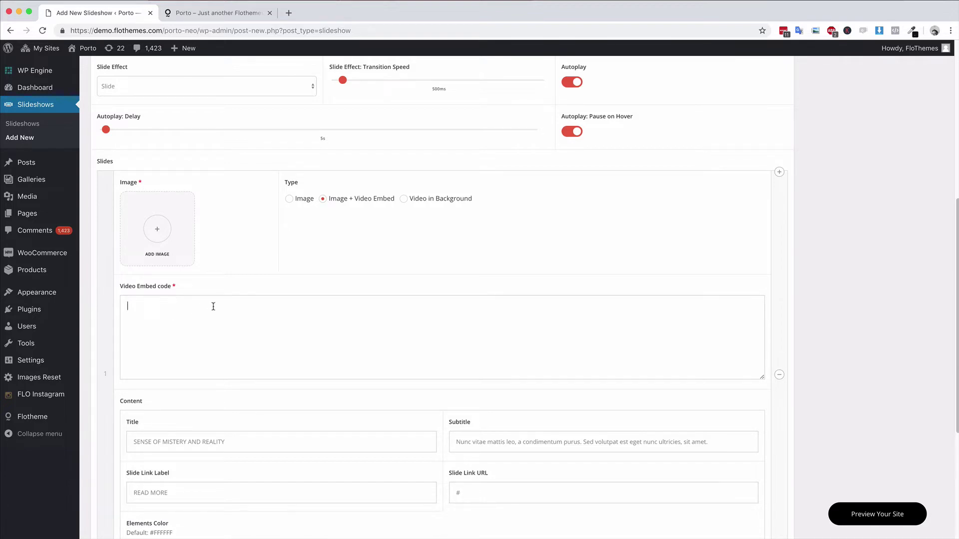
click(404, 199)
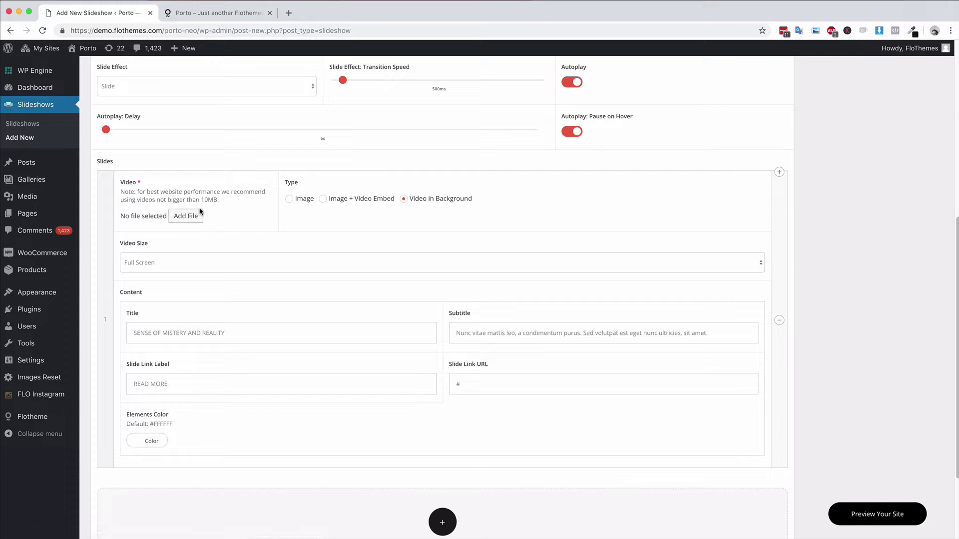
Step: Browse the Media Library's headervideo3-1-1.mp4, then close it without attaching a video
click(191, 218)
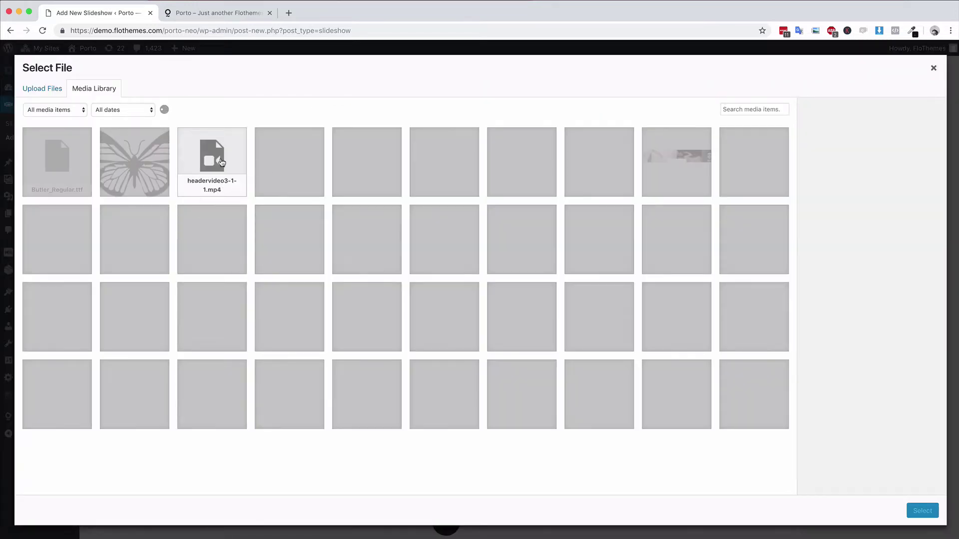
click(223, 151)
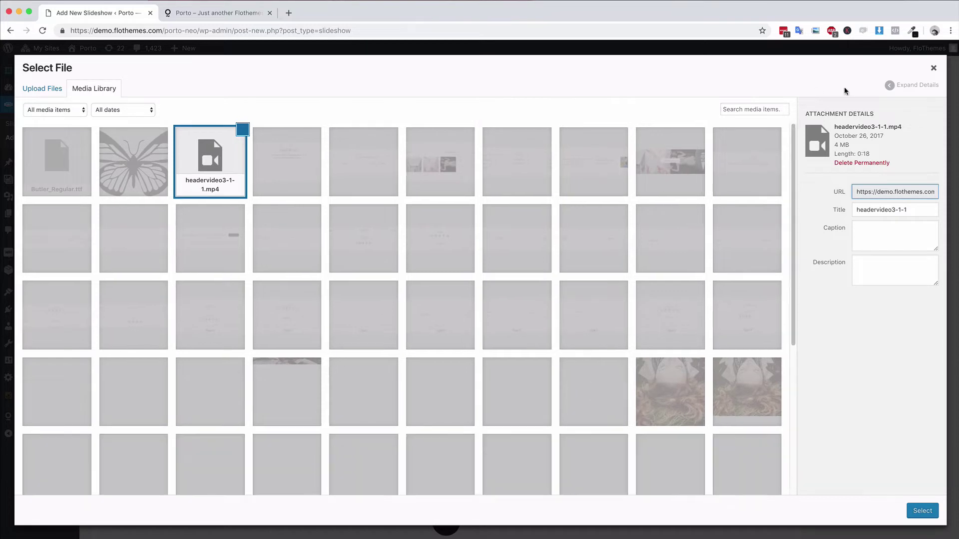
click(934, 69)
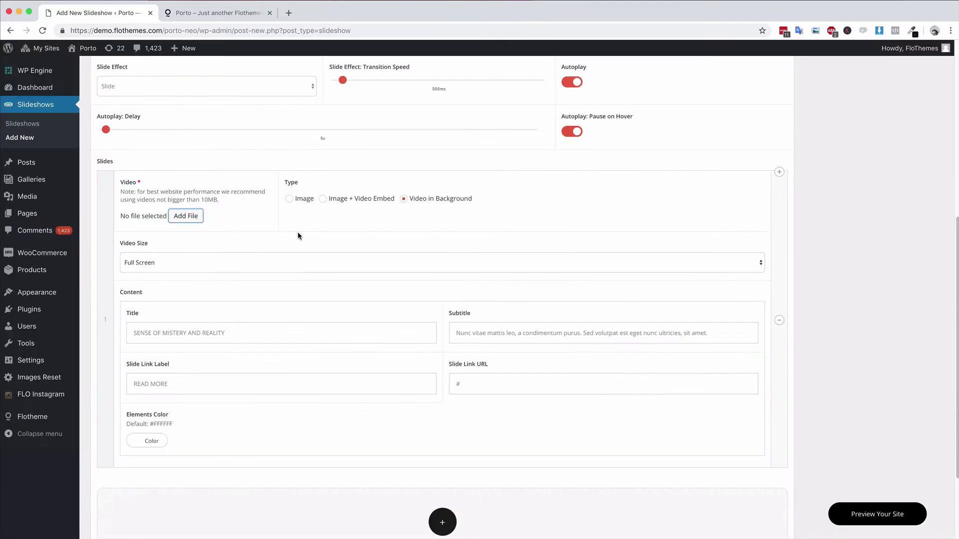
Step: Set the slide's Video Size to Original Ratio
click(346, 270)
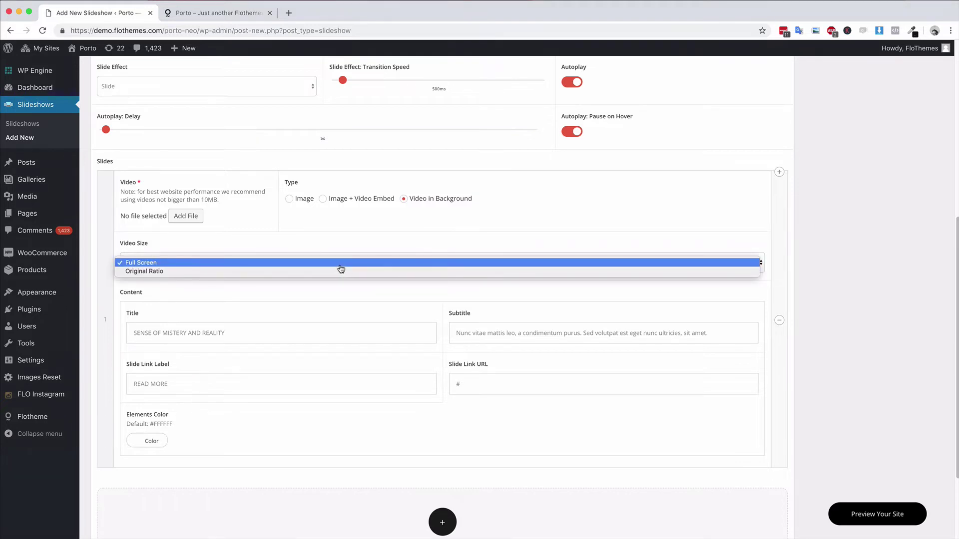
click(261, 274)
click(261, 268)
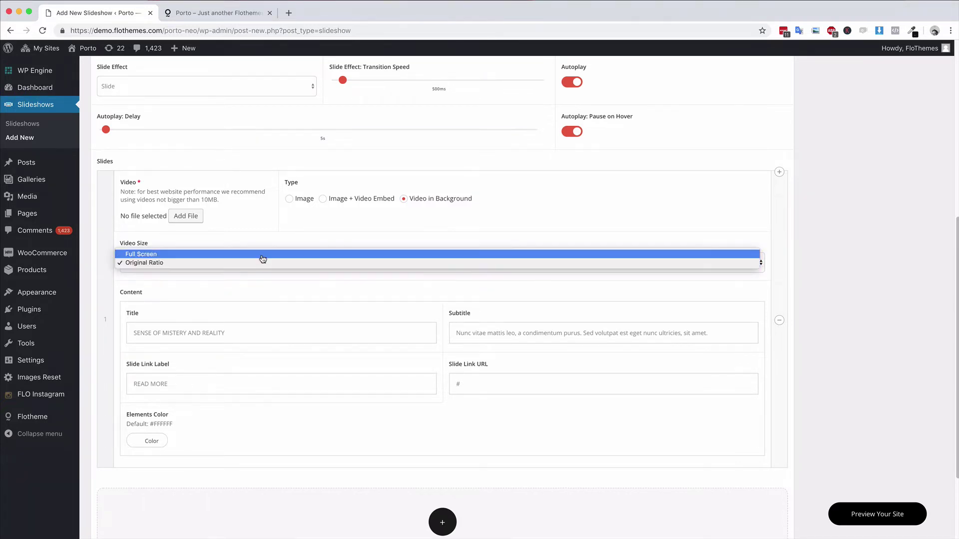
click(264, 255)
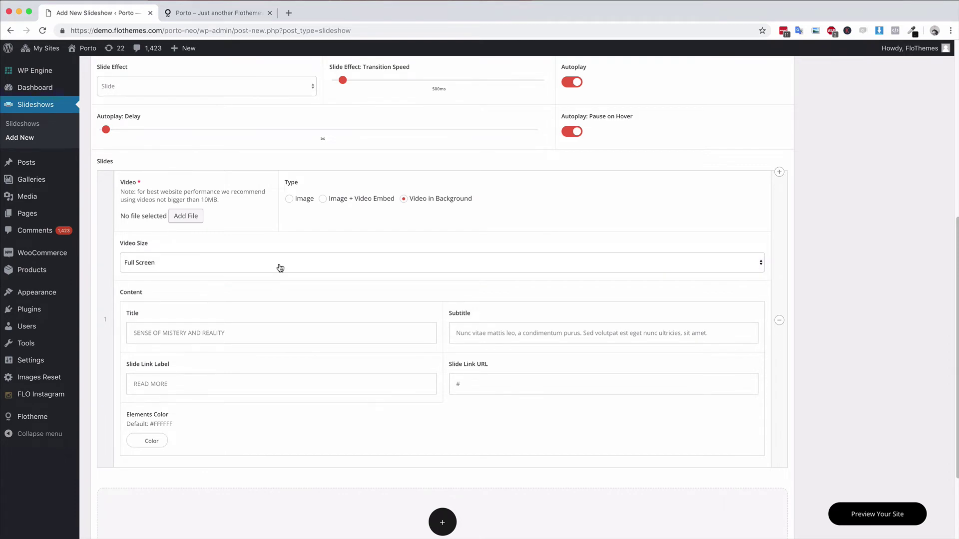
click(280, 269)
click(266, 274)
Step: Switch the slide back to Image type and browse Media Library photos, trying reclining-woman and bride-on-rocks shots
click(289, 199)
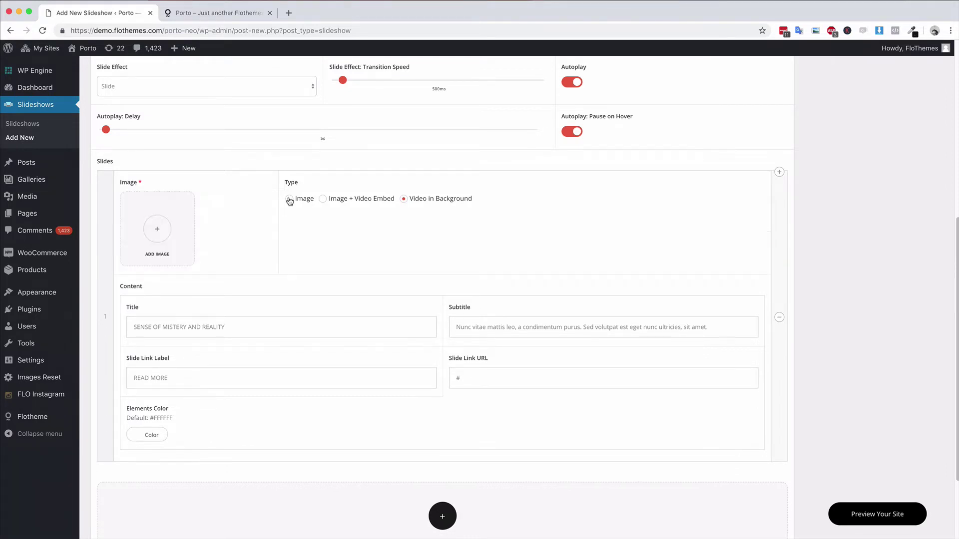
click(165, 235)
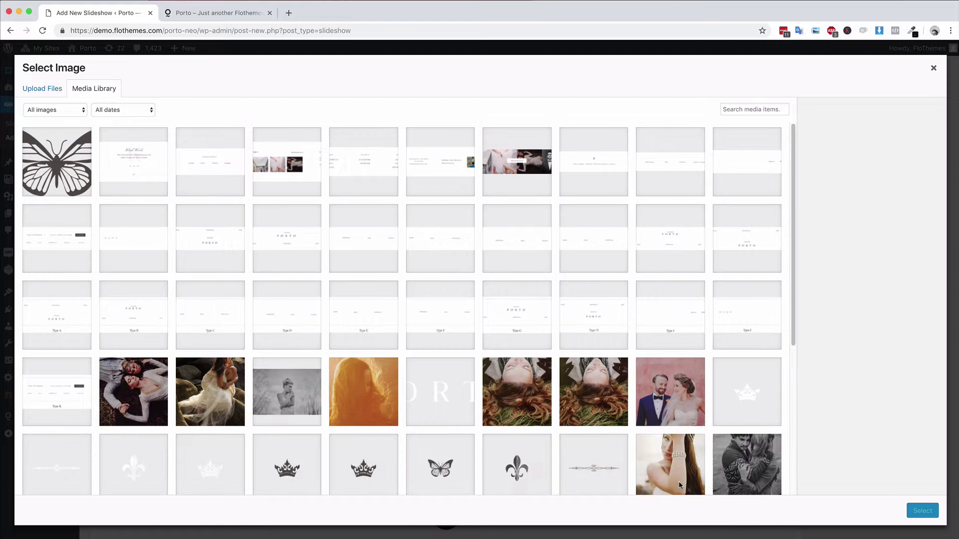
click(517, 395)
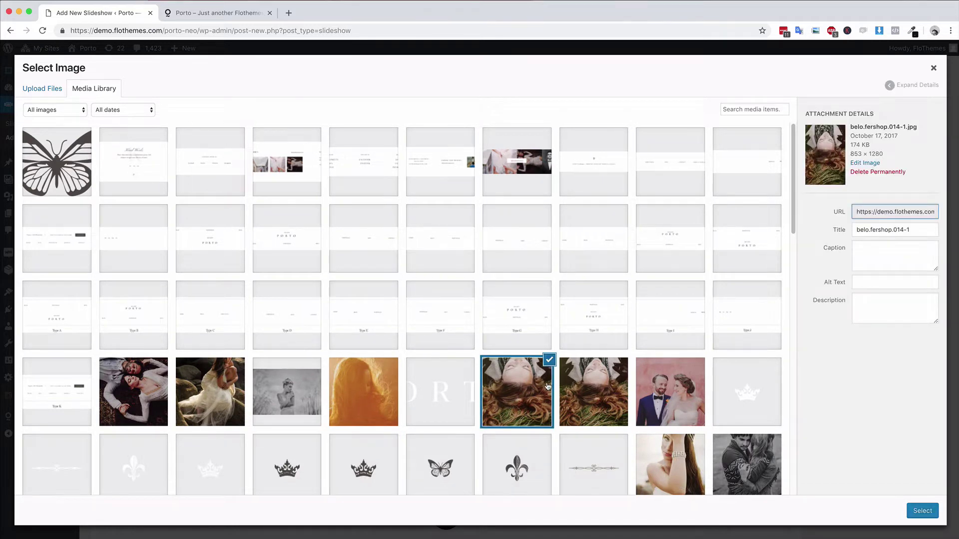
click(594, 393)
scroll(515, 394, down, 5)
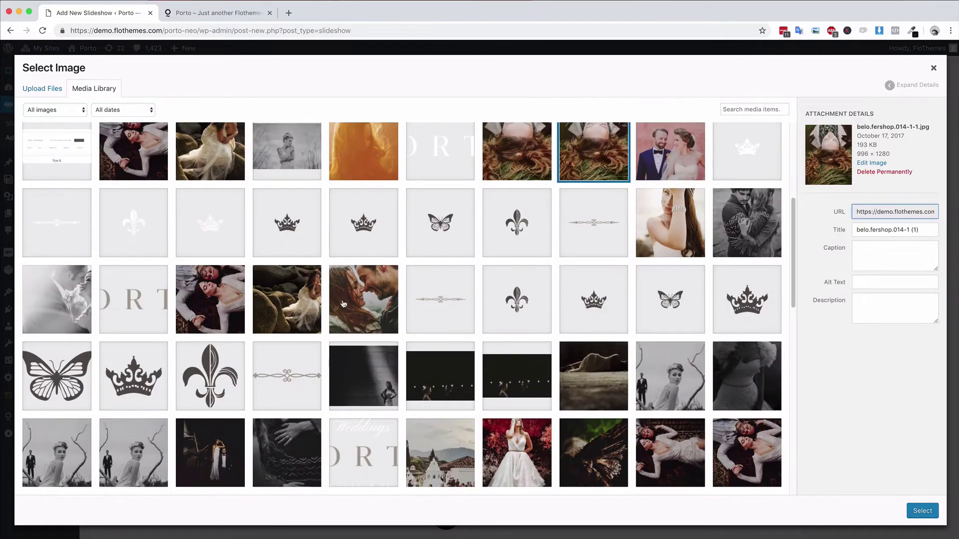
click(343, 304)
click(212, 306)
click(286, 304)
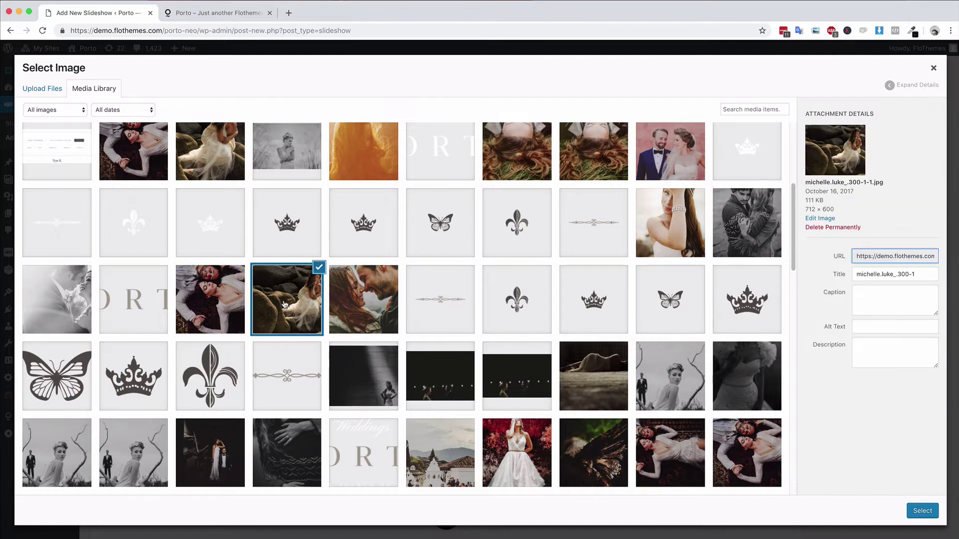
Step: Try the dark dress and teepee photos, briefly comparing with the live Porto home page
scroll(287, 324, down, 6)
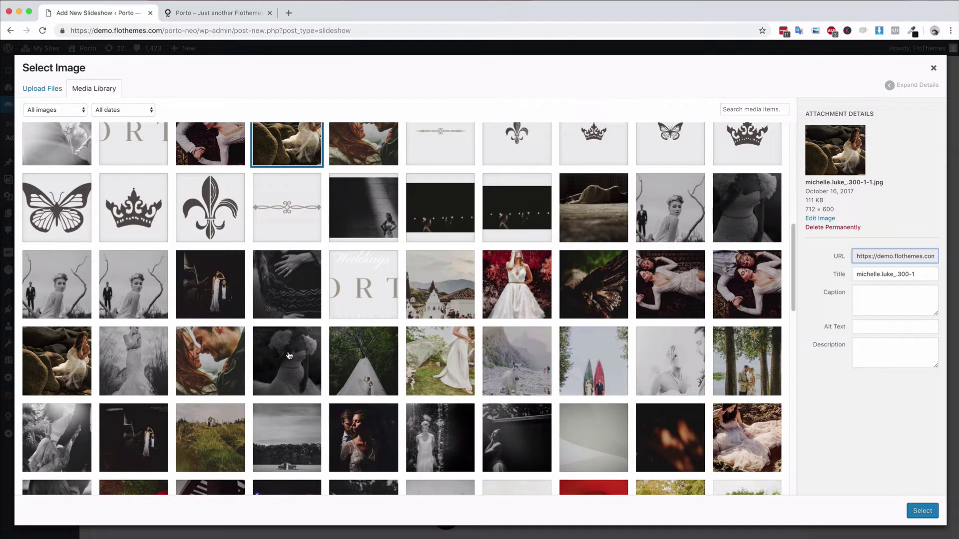
click(289, 356)
click(370, 355)
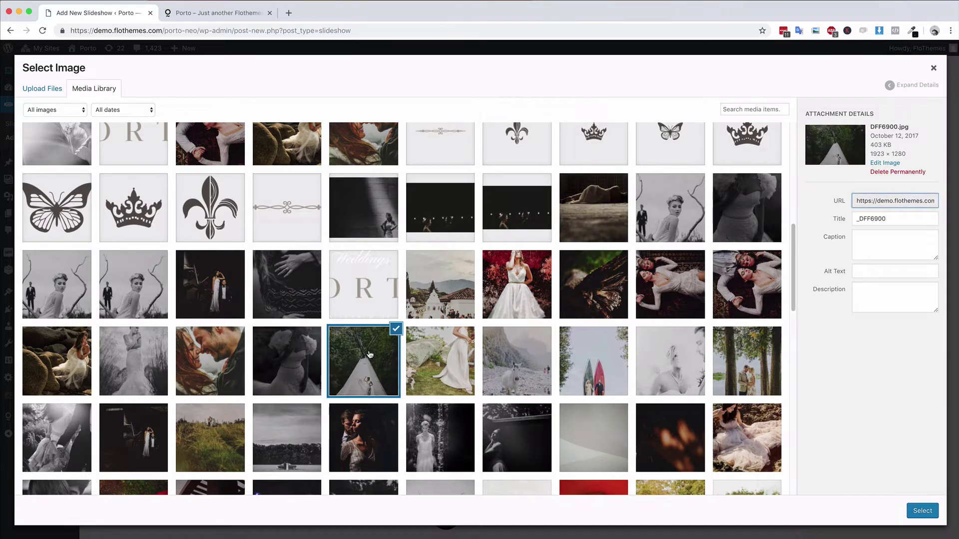
click(301, 362)
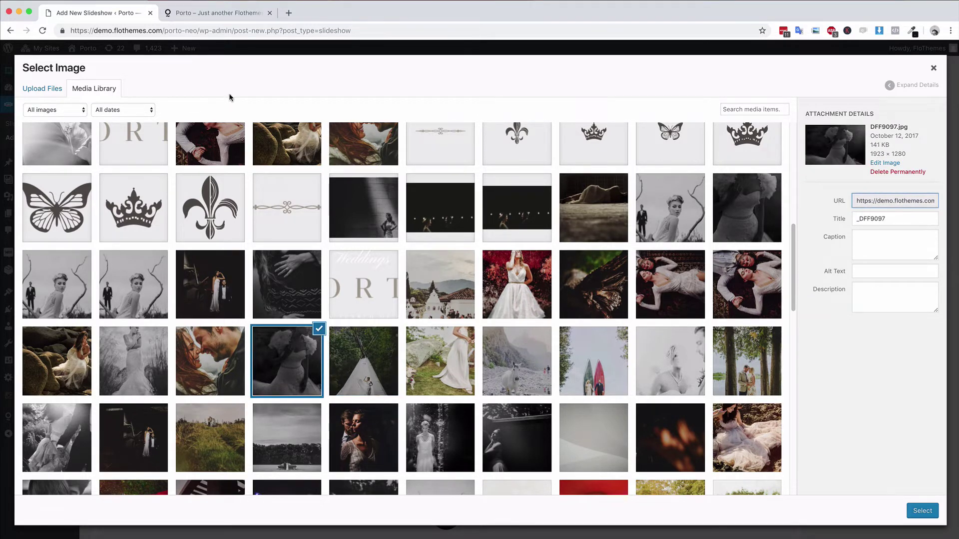
click(215, 12)
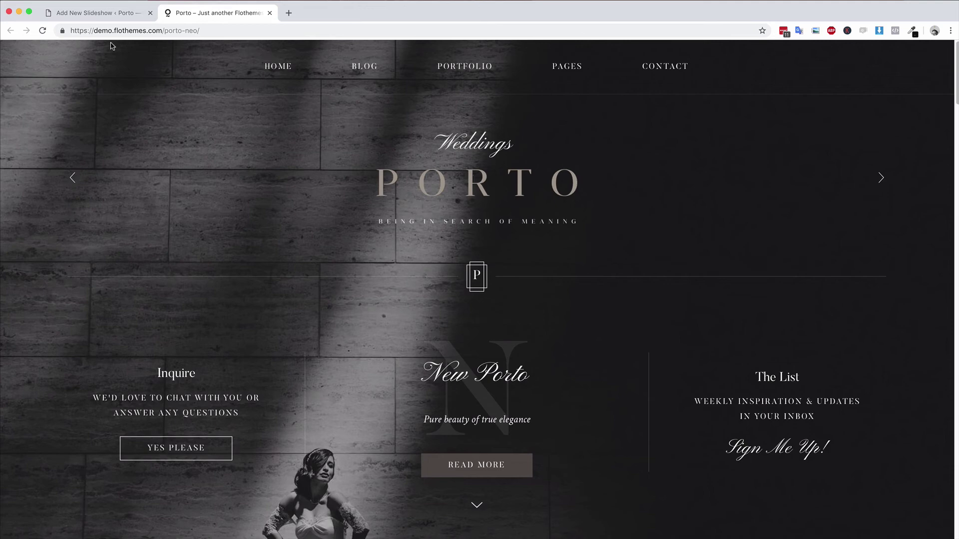
click(102, 13)
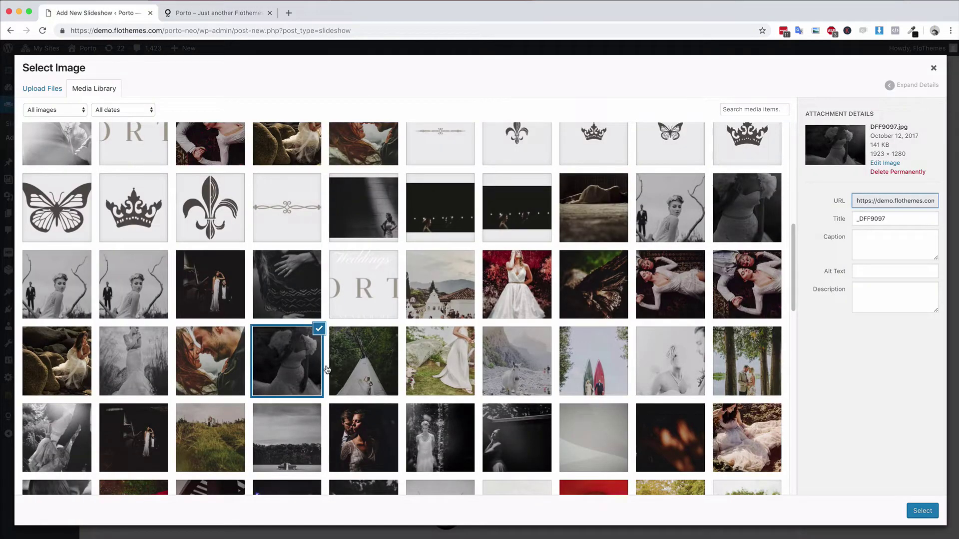
Step: Browse further through couple, field, hats and vine photos to reach the red-striped dress photo
click(354, 429)
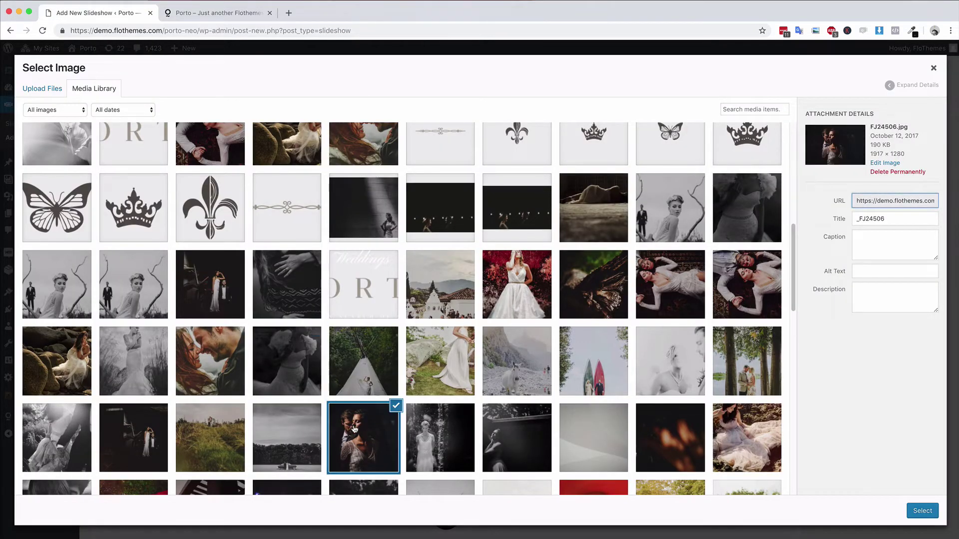
scroll(354, 429, down, 3)
click(356, 404)
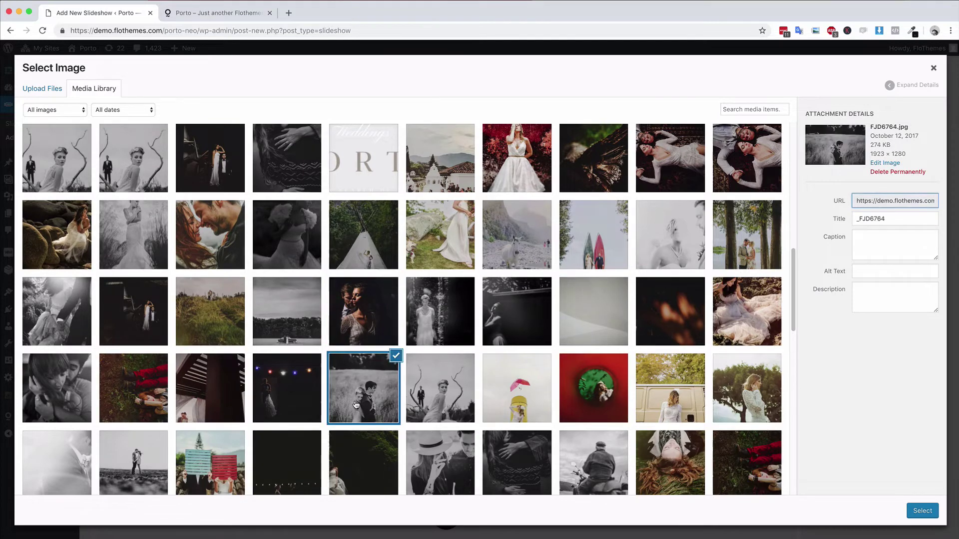
click(376, 471)
click(445, 467)
scroll(511, 460, down, 2)
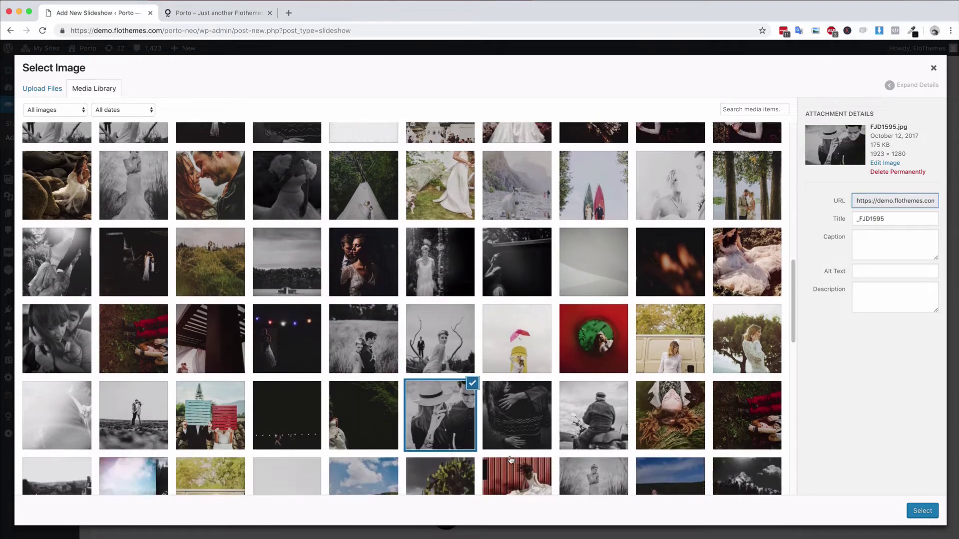
scroll(511, 460, down, 1)
click(467, 447)
click(515, 445)
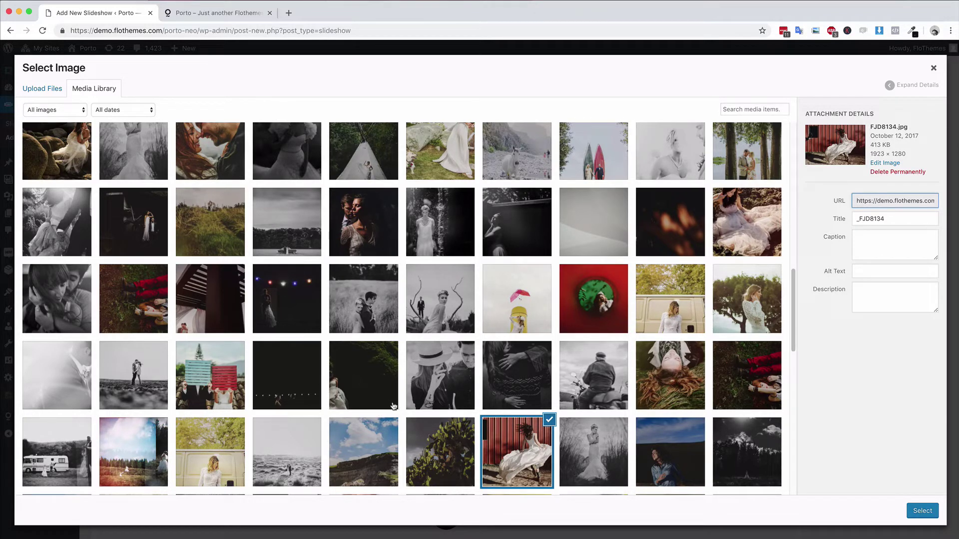
Step: Select the run from the red-striped dress through the blue-sky, dark mountain and cliff-and-clouds photos
click(601, 440)
click(533, 439)
shift+click(666, 440)
shift+click(720, 439)
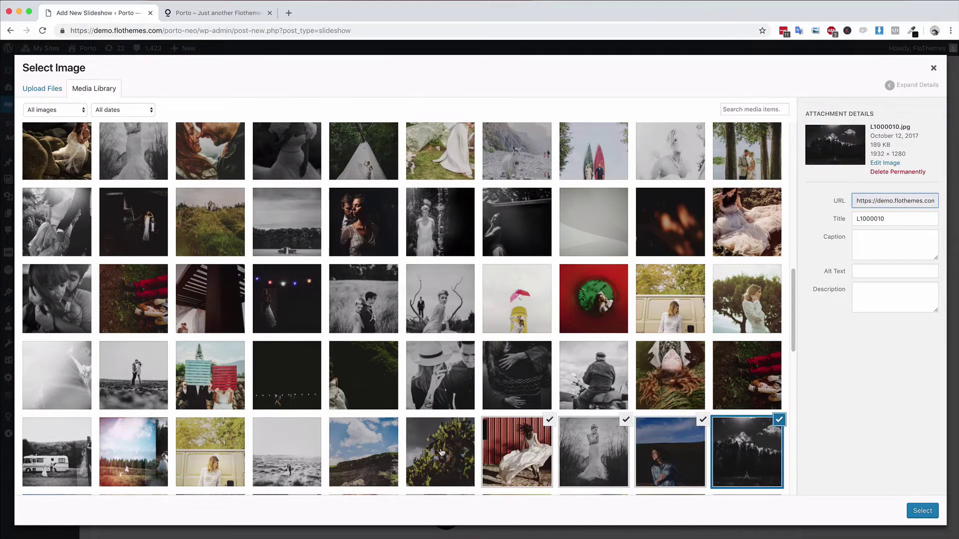
shift+click(369, 452)
Step: Insert the selected photos as slide images and scroll to the first slide
click(922, 511)
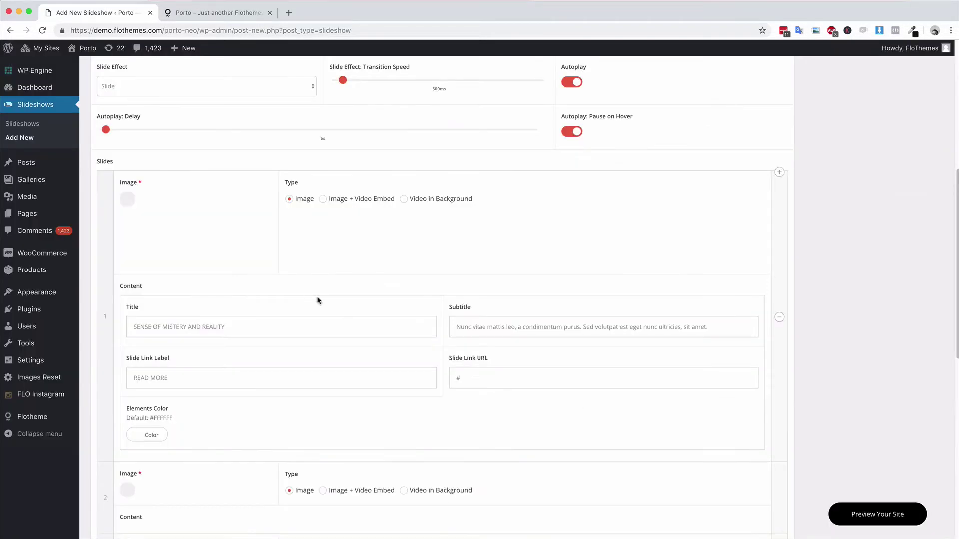
scroll(160, 404, down, 8)
scroll(166, 392, down, 20)
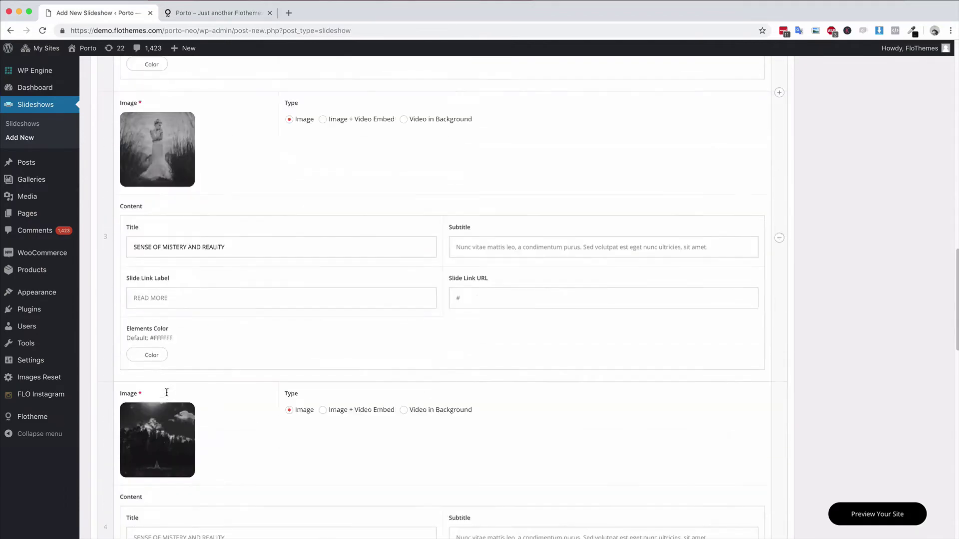
scroll(167, 397, up, 20)
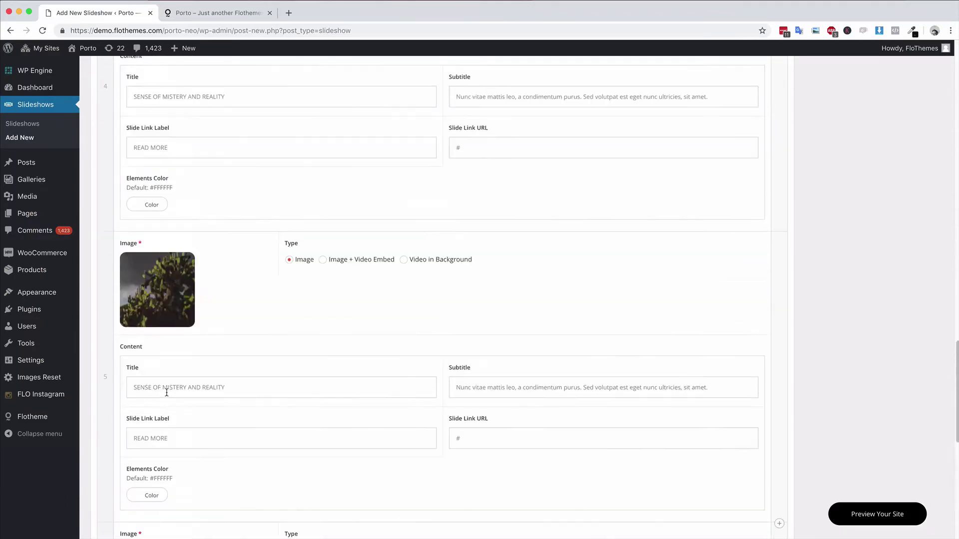
scroll(167, 393, up, 5)
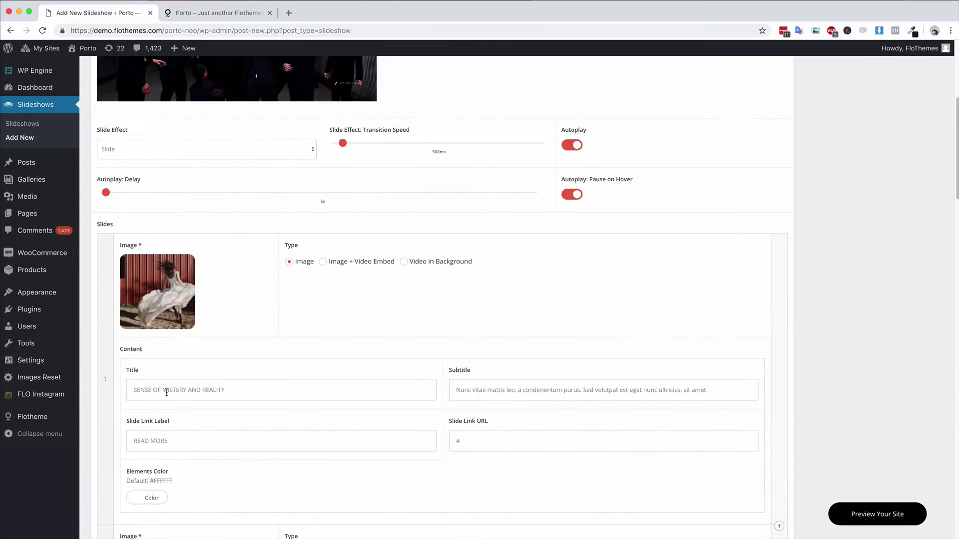
scroll(170, 387, down, 2)
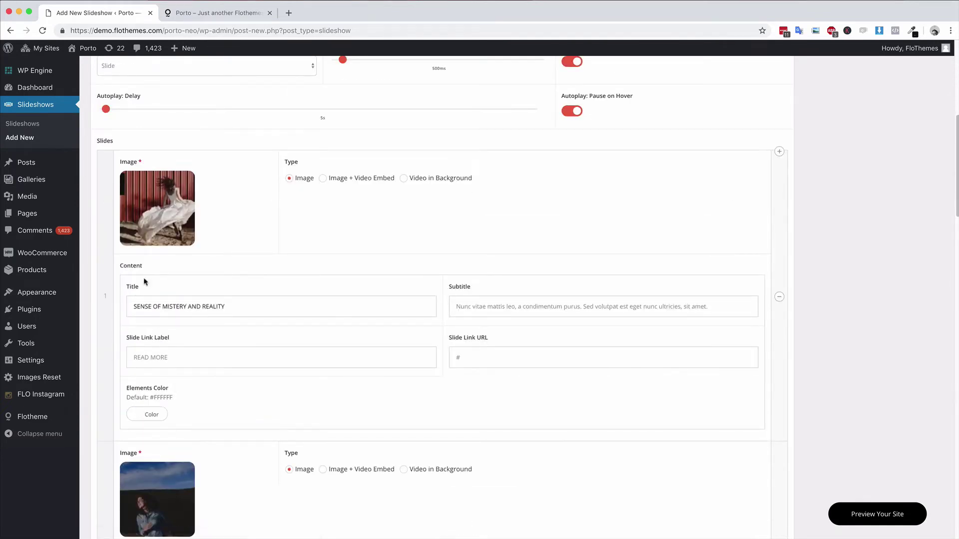
Step: Delete the first slide's READ MORE link label and its # link URL
click(164, 310)
click(505, 305)
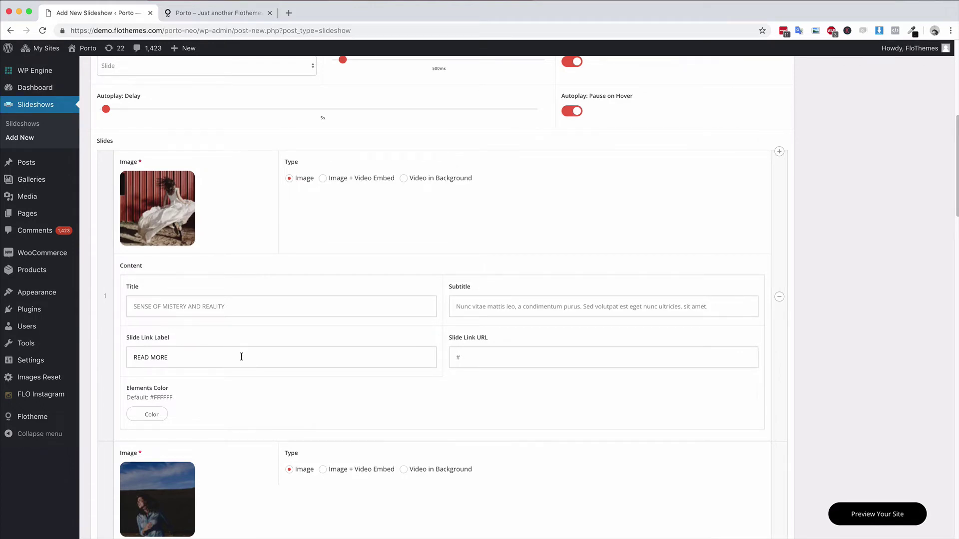
key(super+a)
key(BackSpace)
click(465, 360)
key(BackSpace)
Step: Compare with the live Porto home page, then return to the existing Porto slideshow's edit screen
click(218, 15)
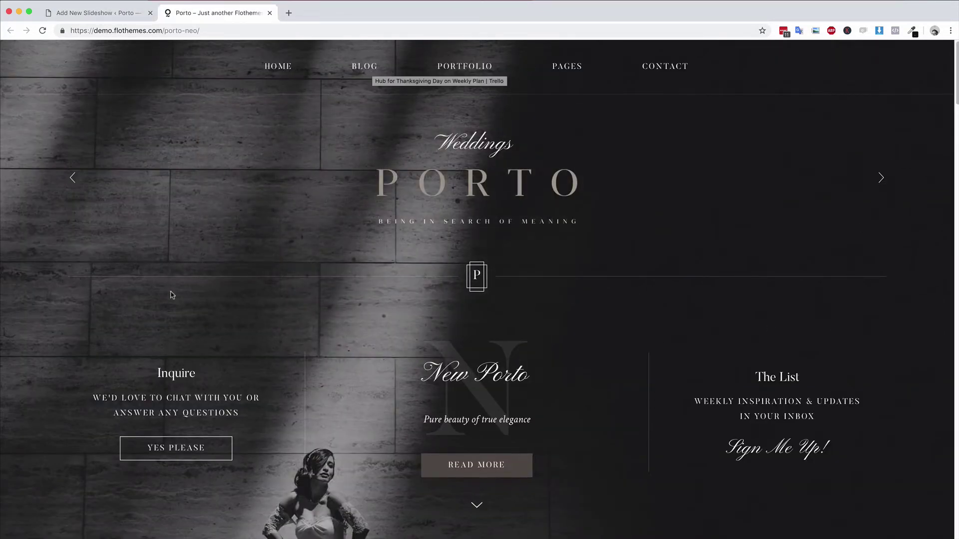
click(125, 12)
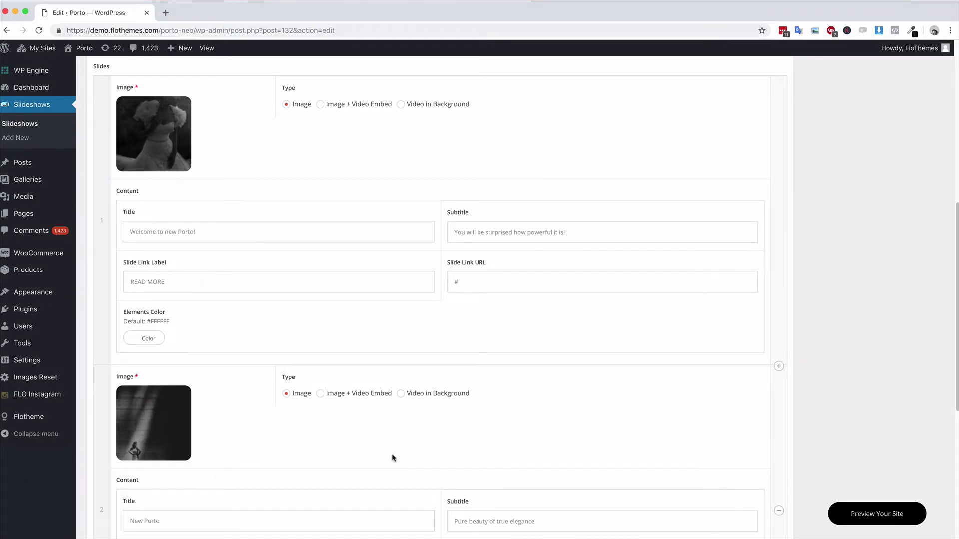
Step: Shift the New Porto slide's phone focal area slightly left
mouse_move(156, 400)
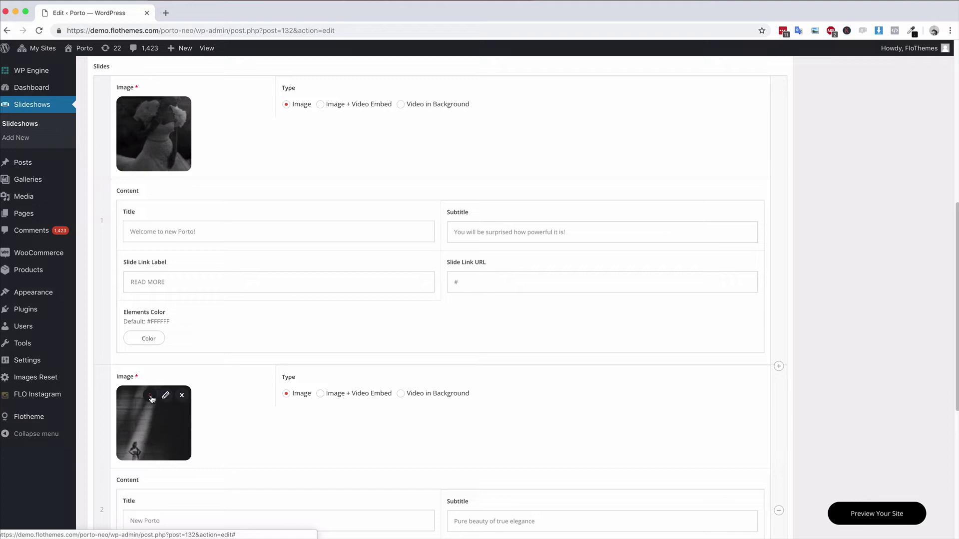
click(151, 398)
drag(468, 322, 434, 326)
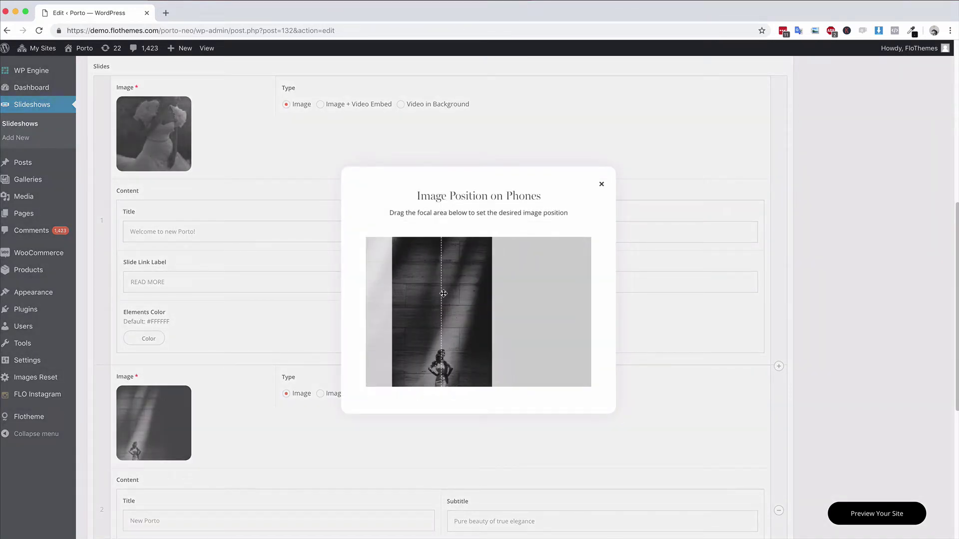
click(602, 184)
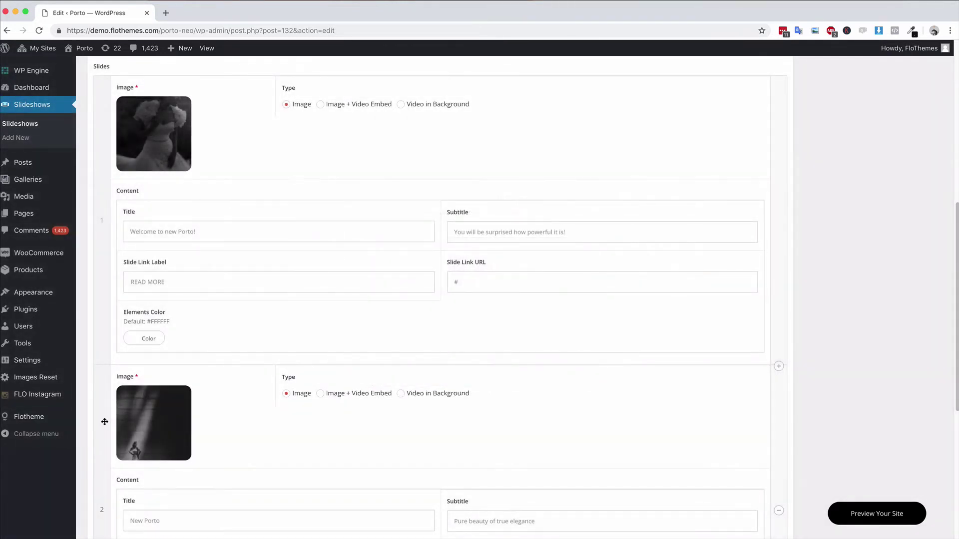
Step: Drag New Porto above 'Welcome to new Porto!' to make it first, cancelling the remove prompt
drag(104, 423, 119, 129)
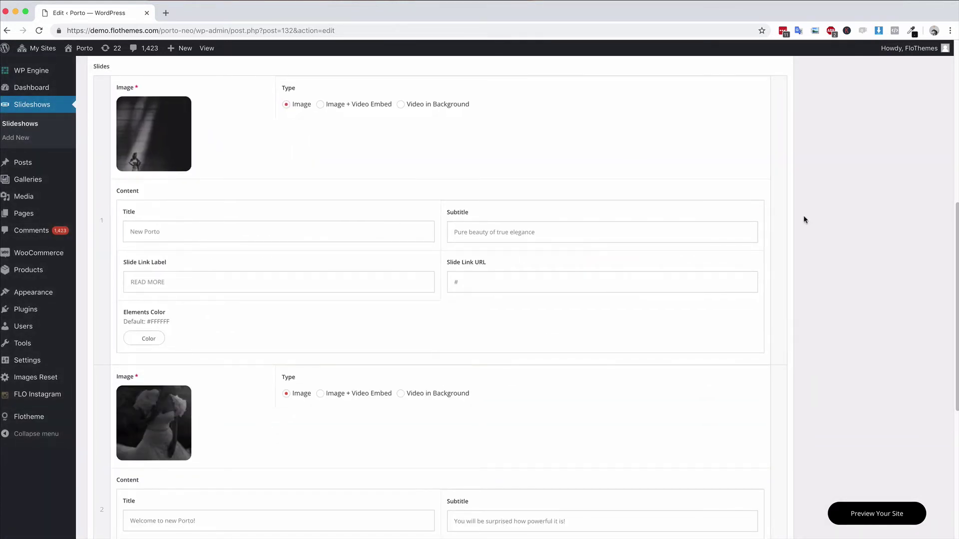
click(778, 221)
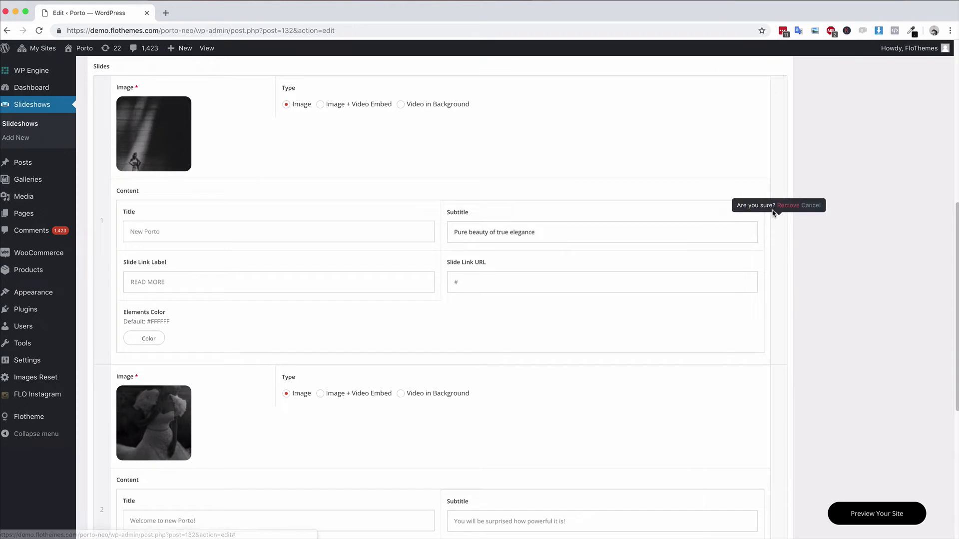
click(812, 206)
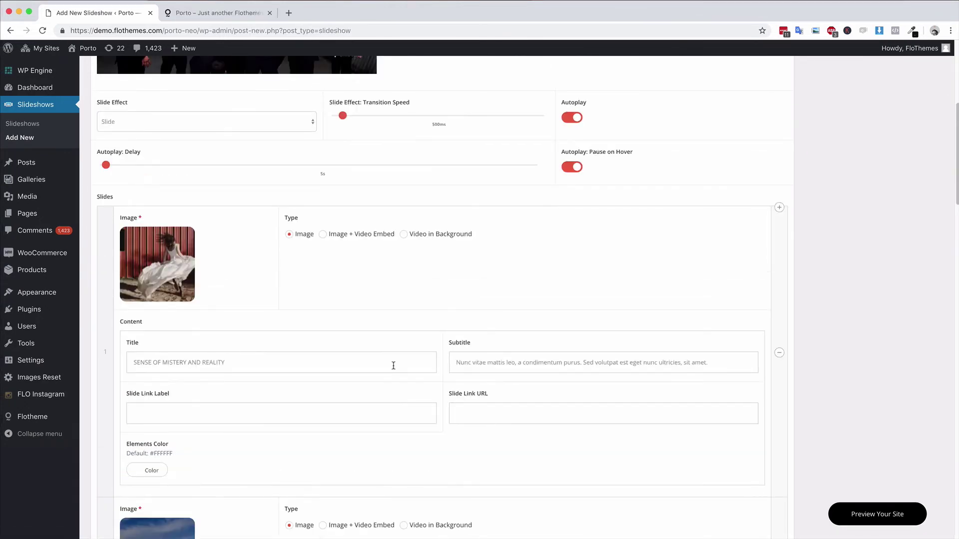
Step: Publish the Home Page New Slideshow and go to the All Pages list
scroll(391, 364, up, 8)
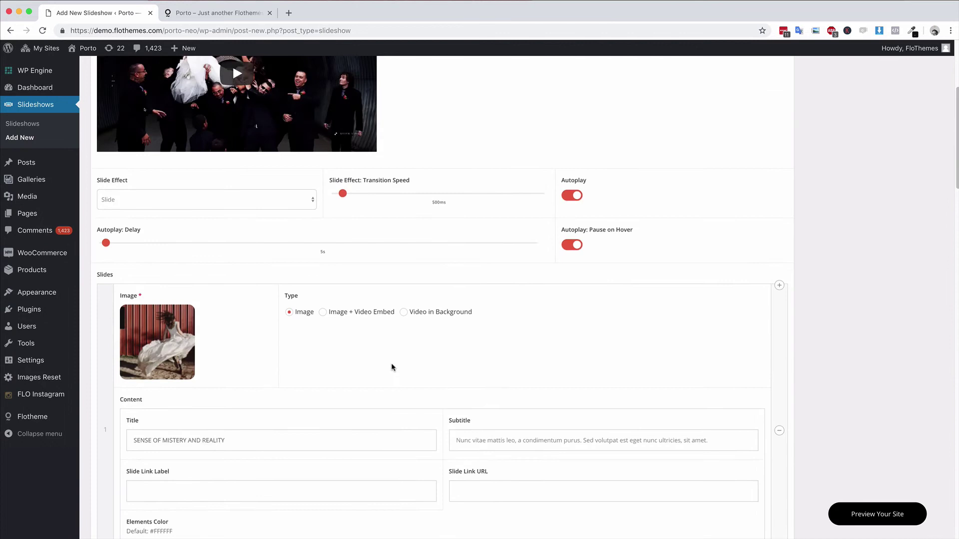
click(923, 152)
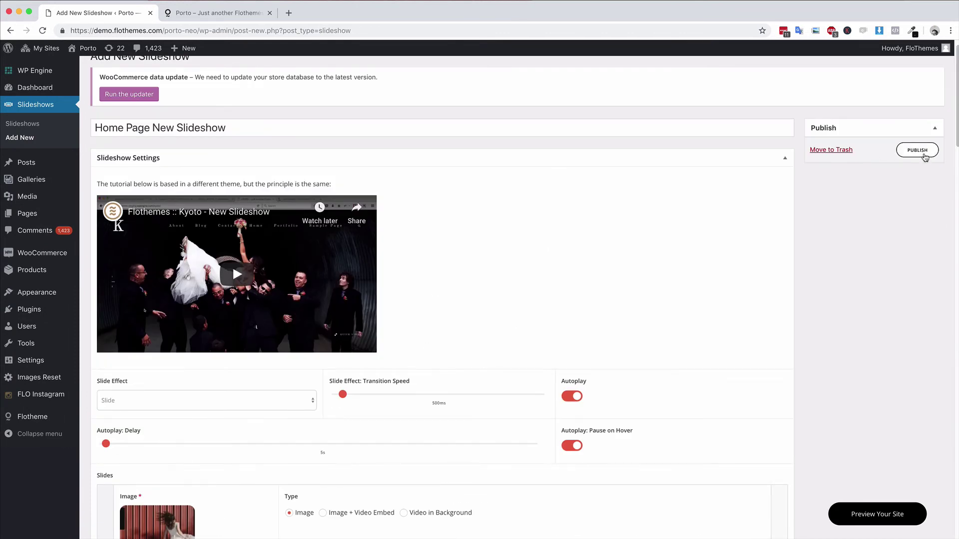
click(923, 155)
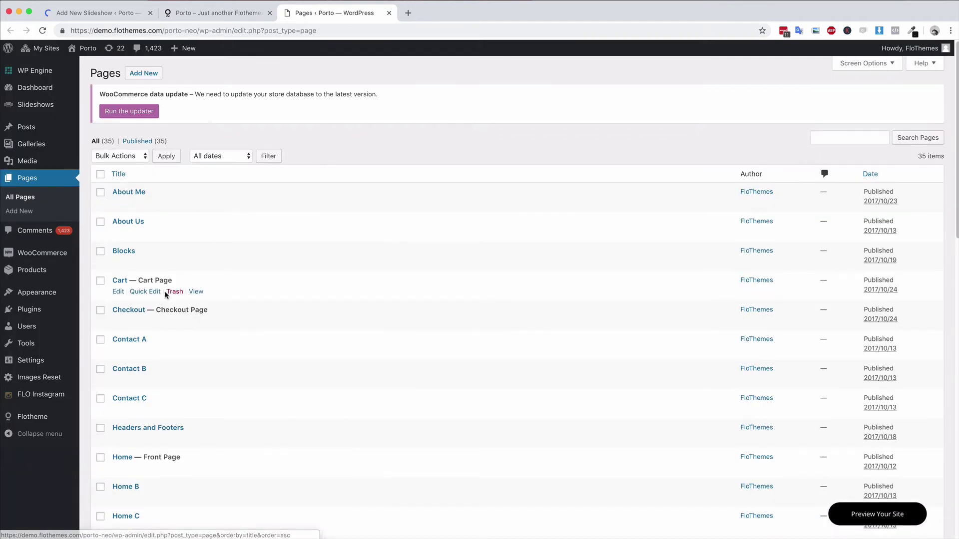
Step: Open Home B for editing and review its layout blocks from Slideshow 2 down to Footer
click(125, 487)
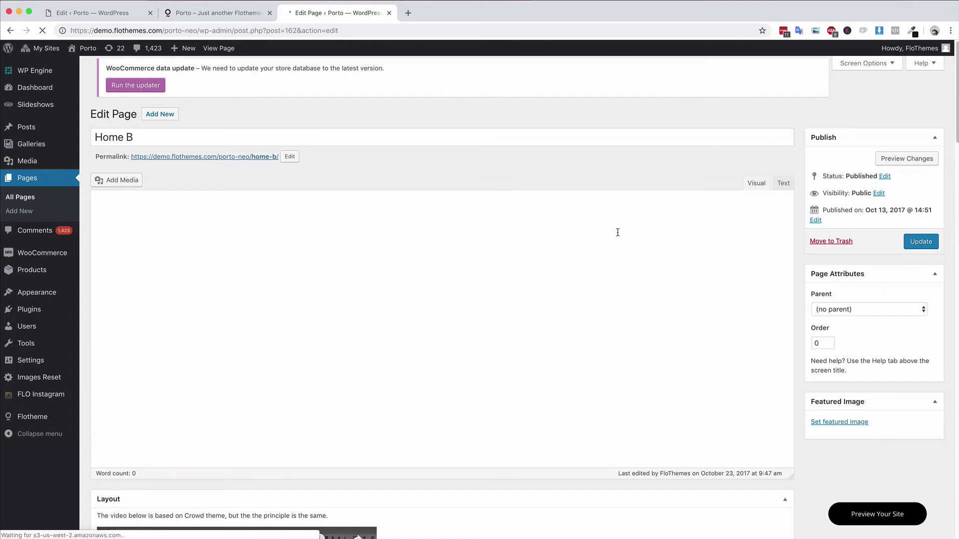
scroll(618, 232, down, 3)
scroll(618, 232, up, 3)
scroll(618, 232, down, 1)
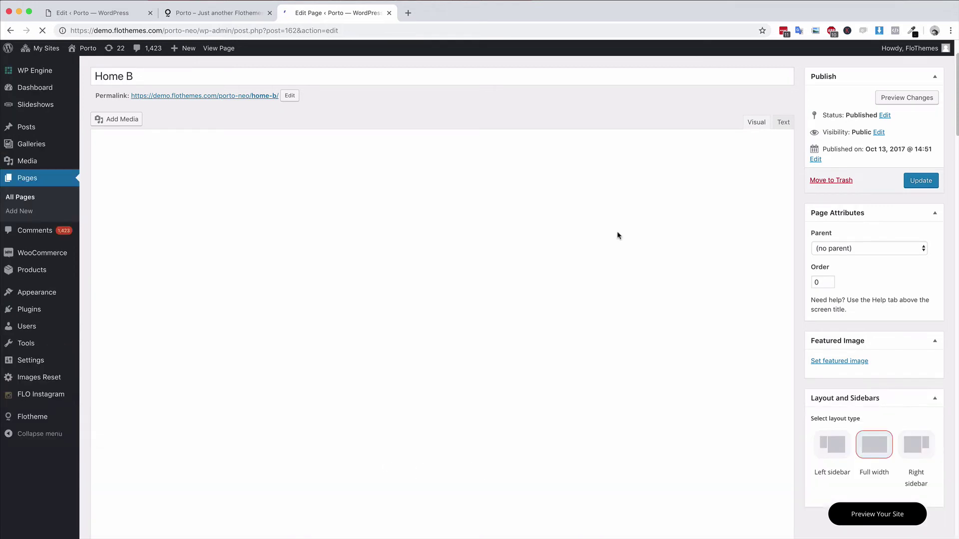
scroll(618, 232, down, 8)
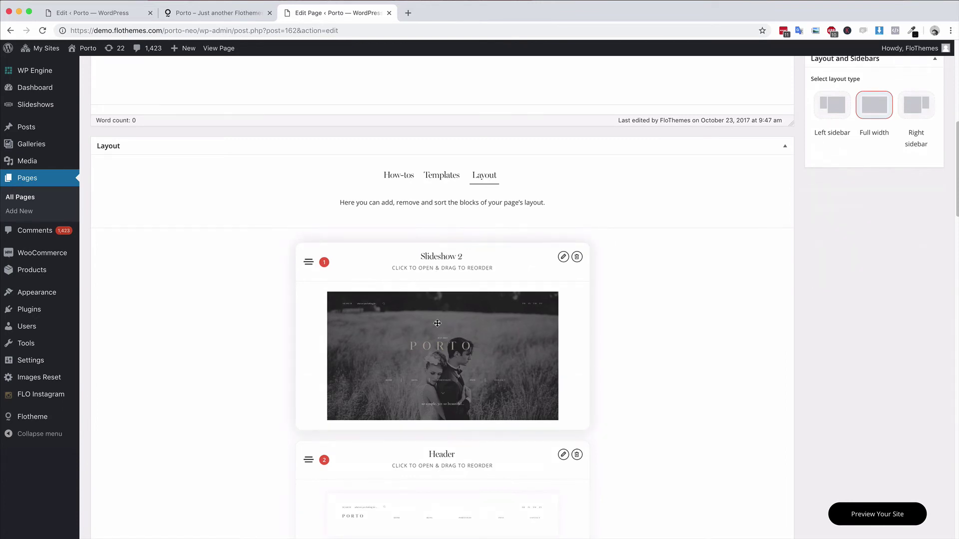
scroll(434, 312, down, 20)
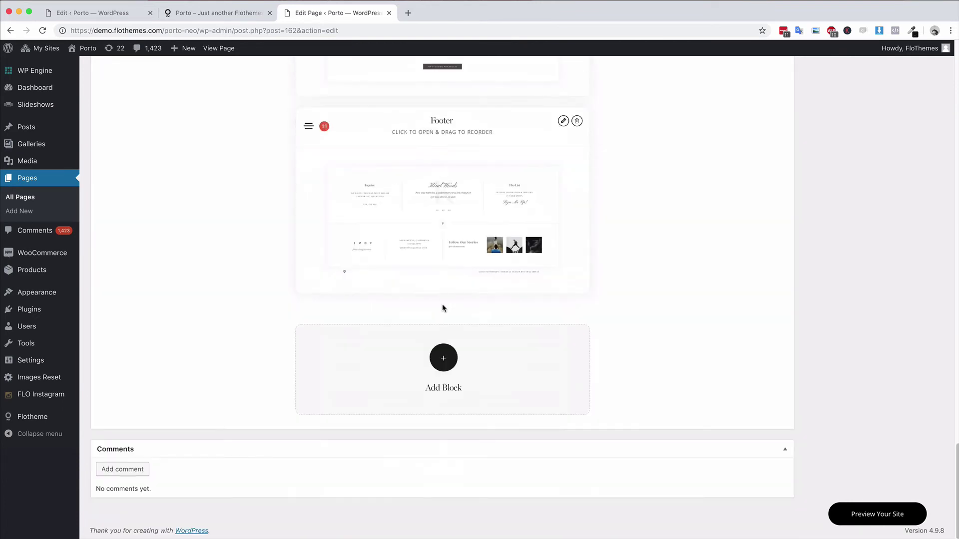
Step: Search the block picker for 'slideshow' and insert Slideshow 3 between Text Block 4 and Footer
click(443, 368)
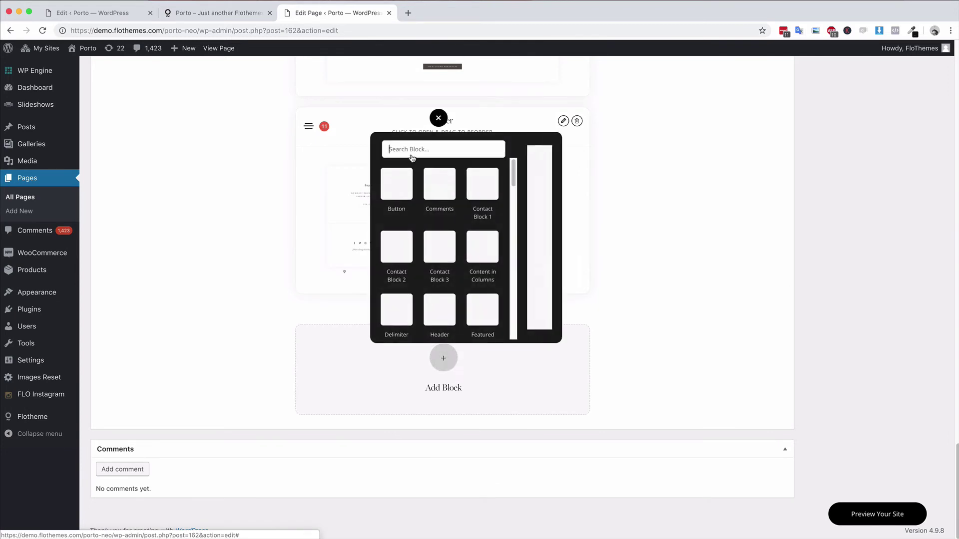
text(slideshow)
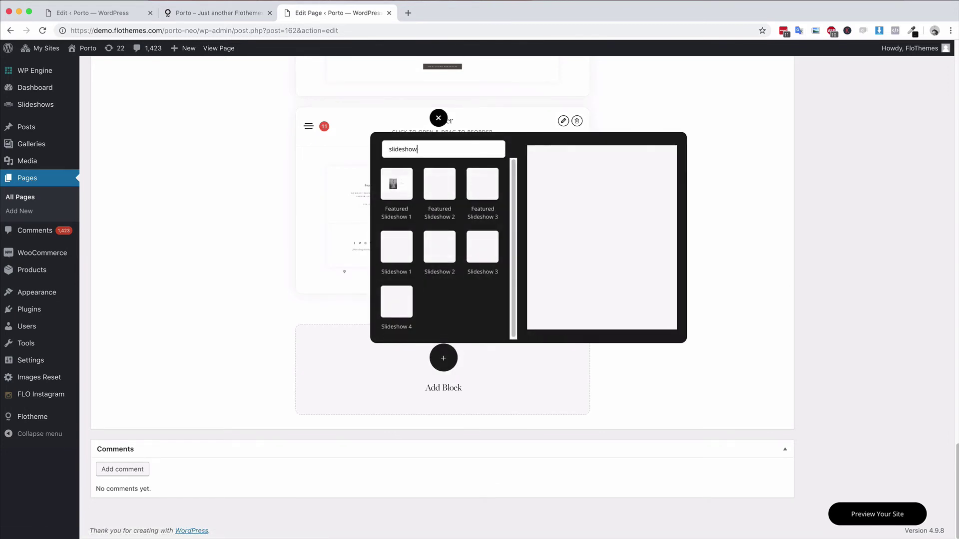
mouse_move(405, 252)
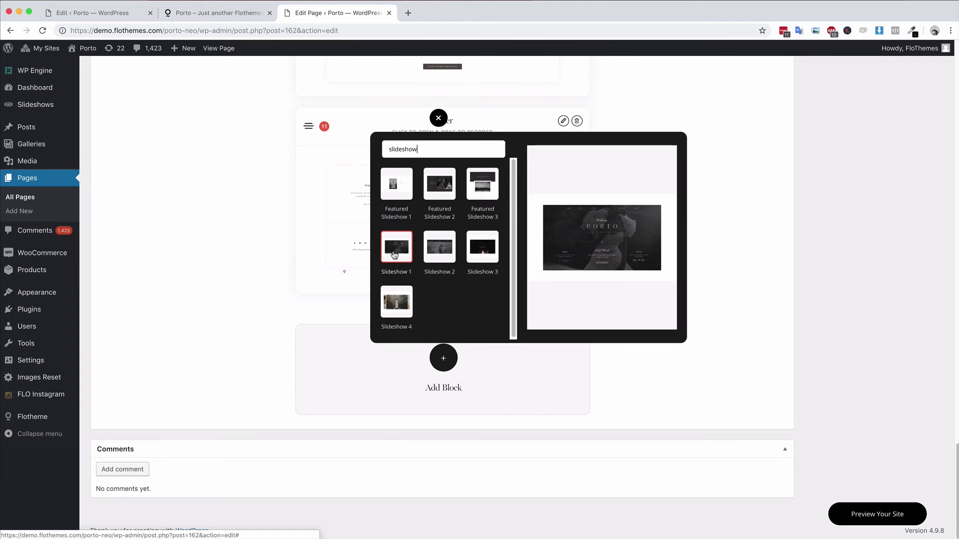
click(482, 251)
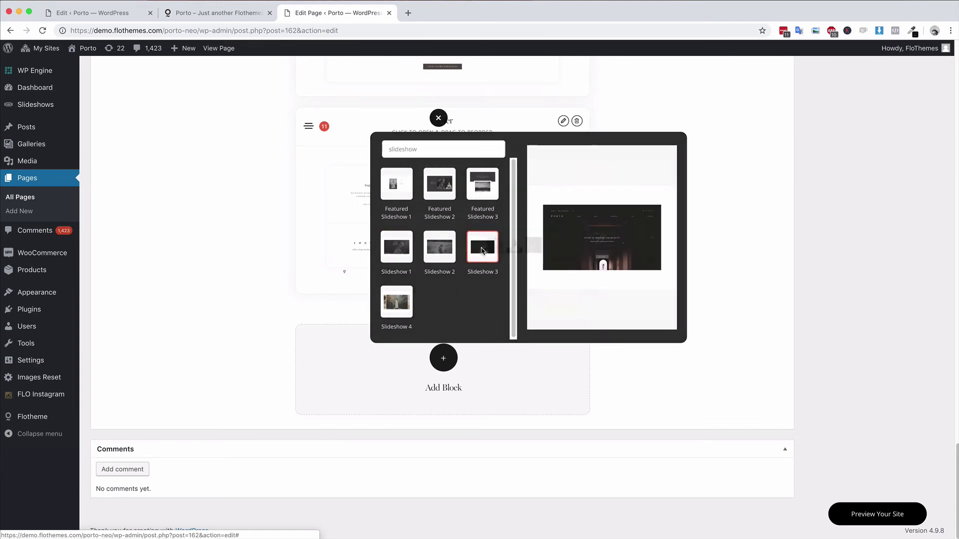
scroll(502, 278, up, 3)
scroll(502, 279, up, 3)
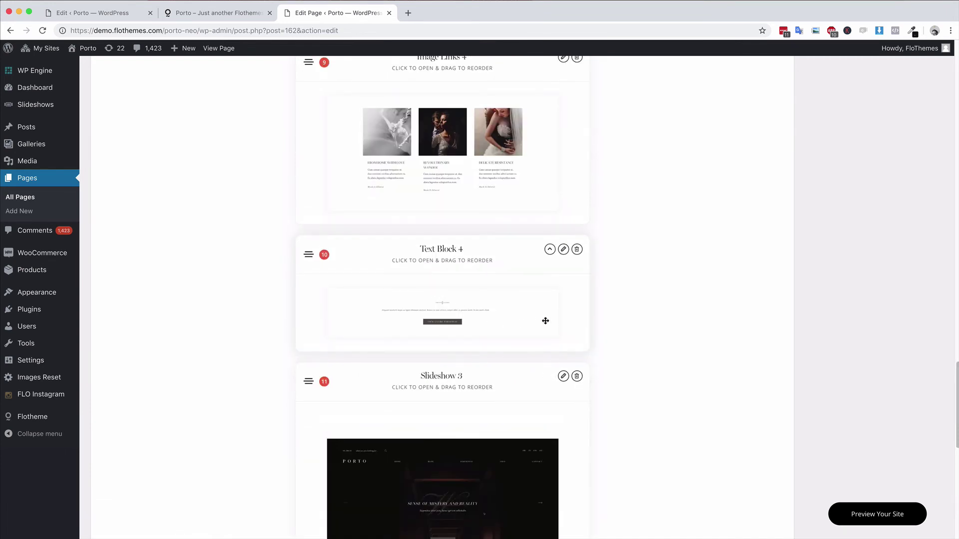
scroll(545, 321, down, 3)
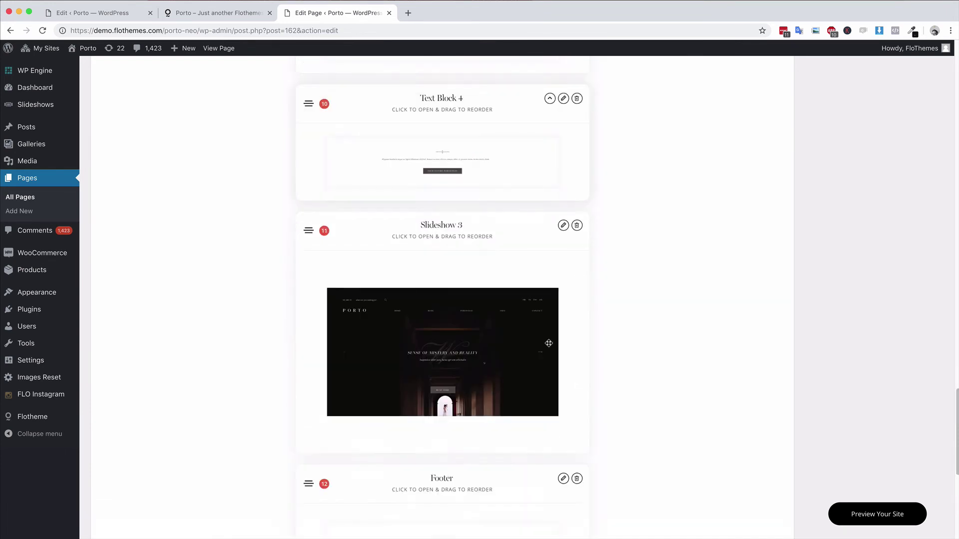
Step: In the Slideshow 3 block settings, select 'Home Page New Slideshow' as the slideshow
click(563, 227)
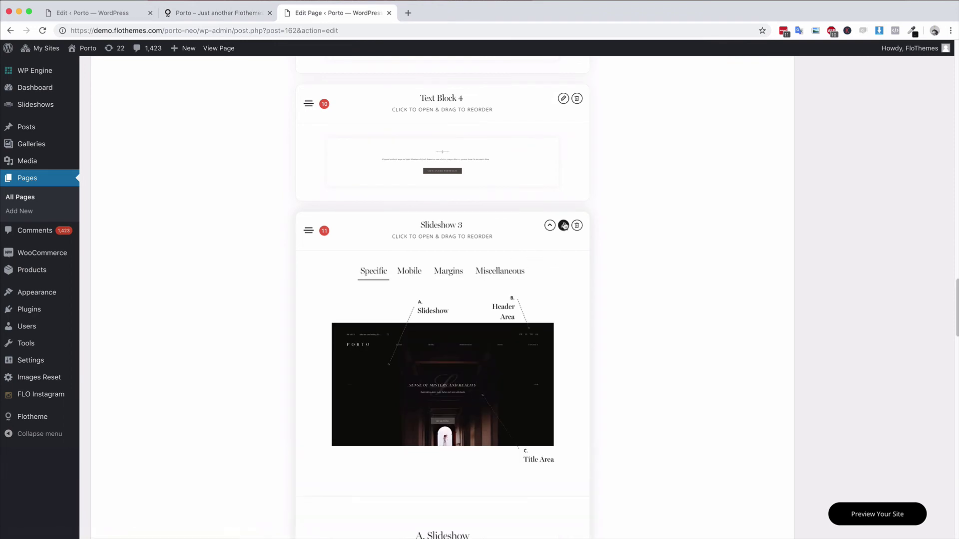
scroll(475, 325, down, 3)
scroll(431, 364, down, 3)
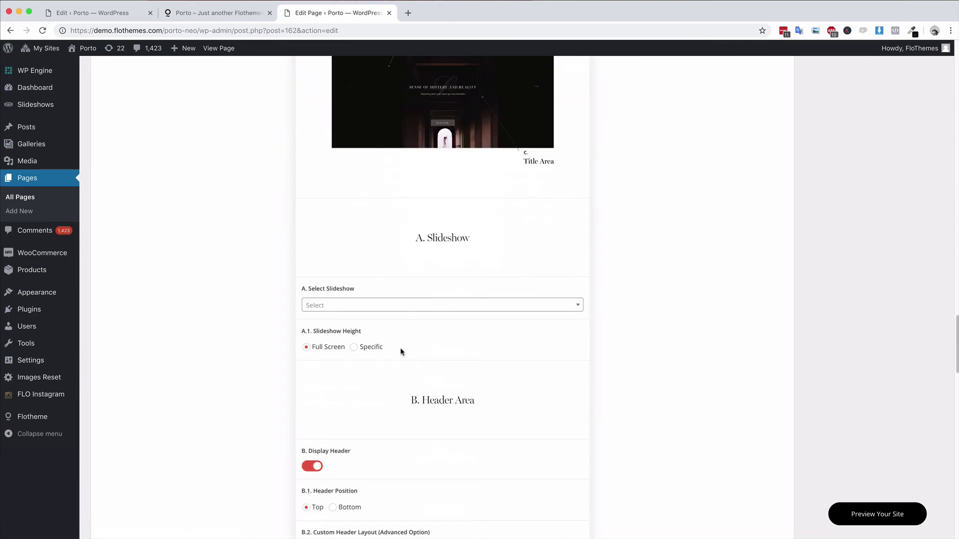
click(374, 305)
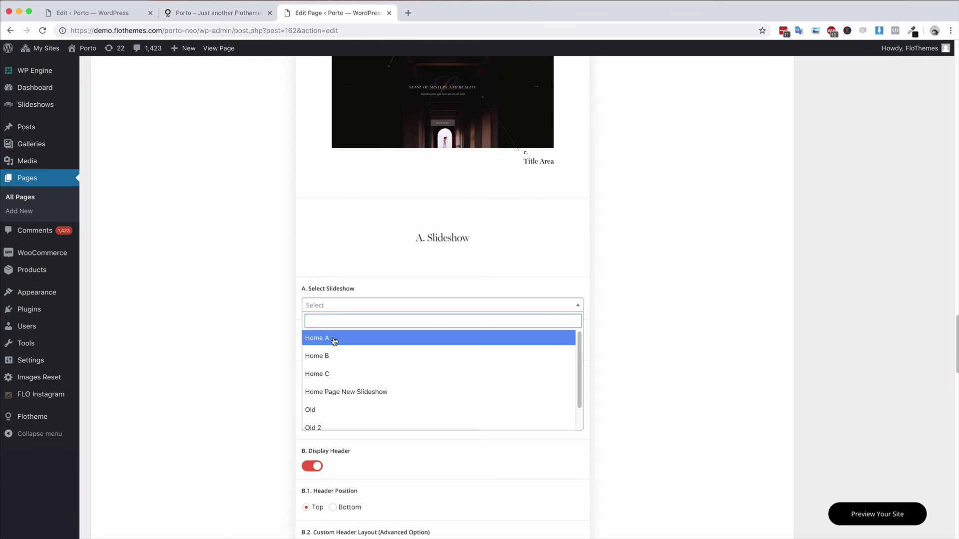
scroll(342, 424, down, 1)
scroll(341, 429, down, 1)
scroll(338, 422, up, 2)
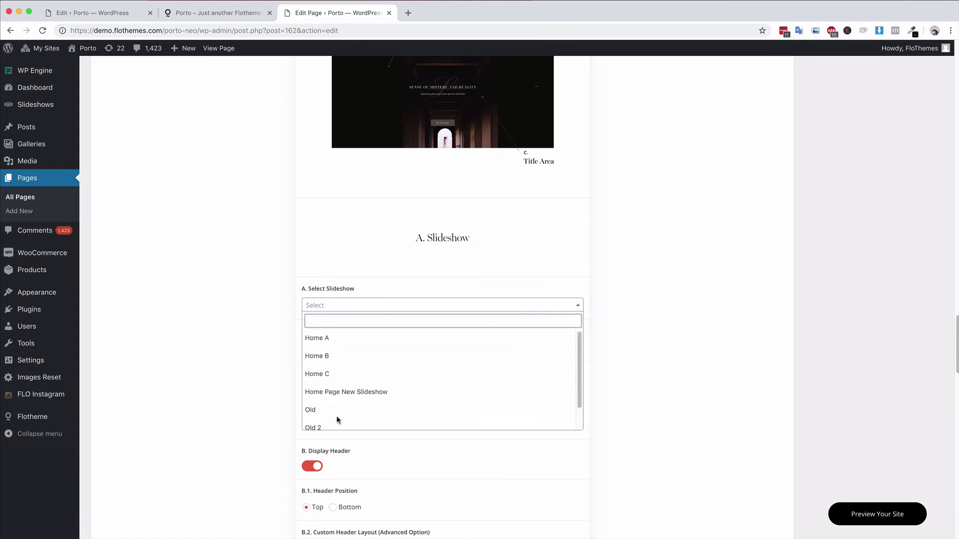
click(337, 394)
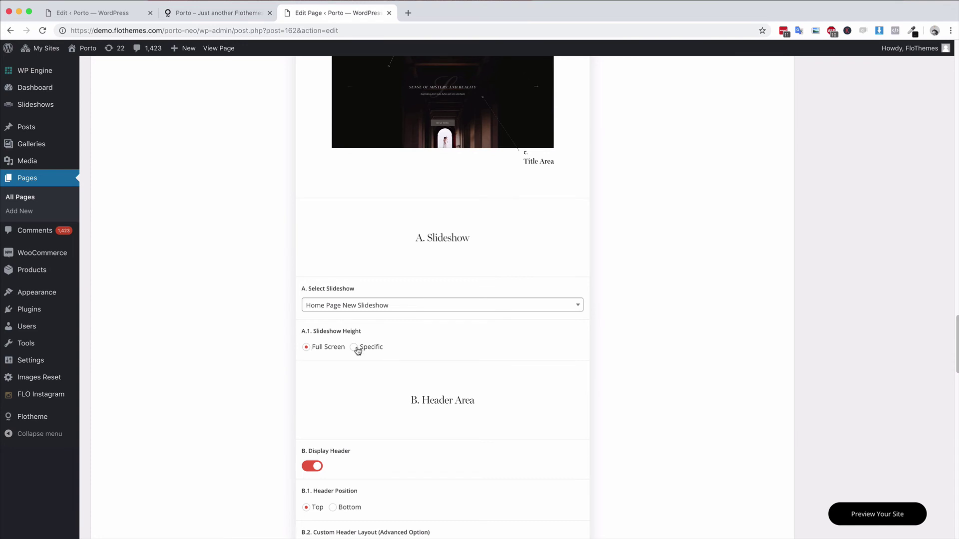
Step: Try Specific height, then set Slideshow Height back to Full Screen
click(355, 348)
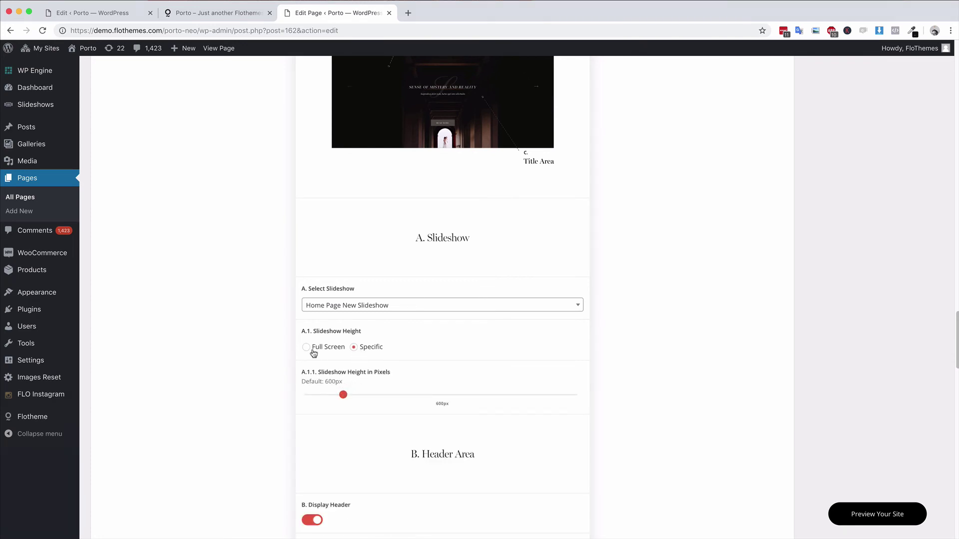
click(307, 347)
scroll(384, 356, down, 2)
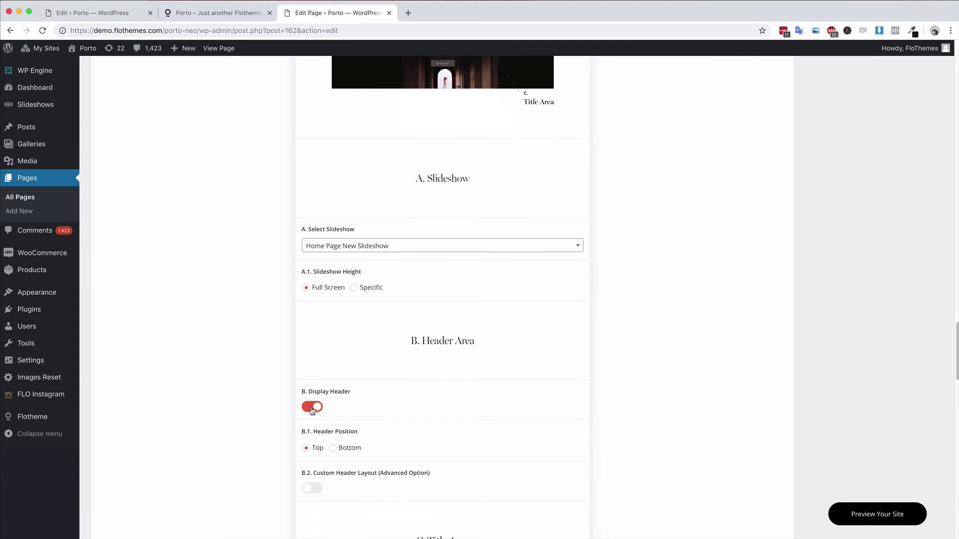
scroll(377, 390, up, 5)
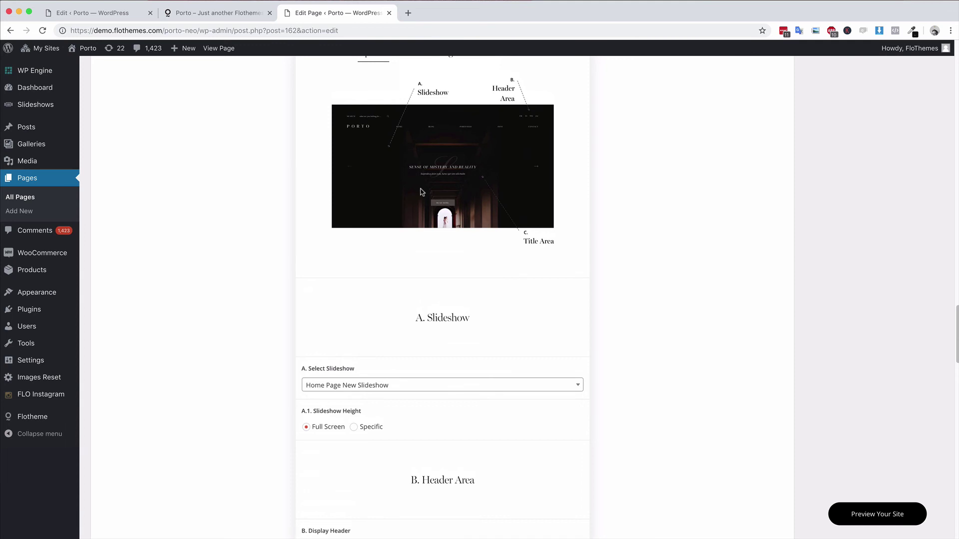
click(421, 192)
scroll(420, 194, up, 10)
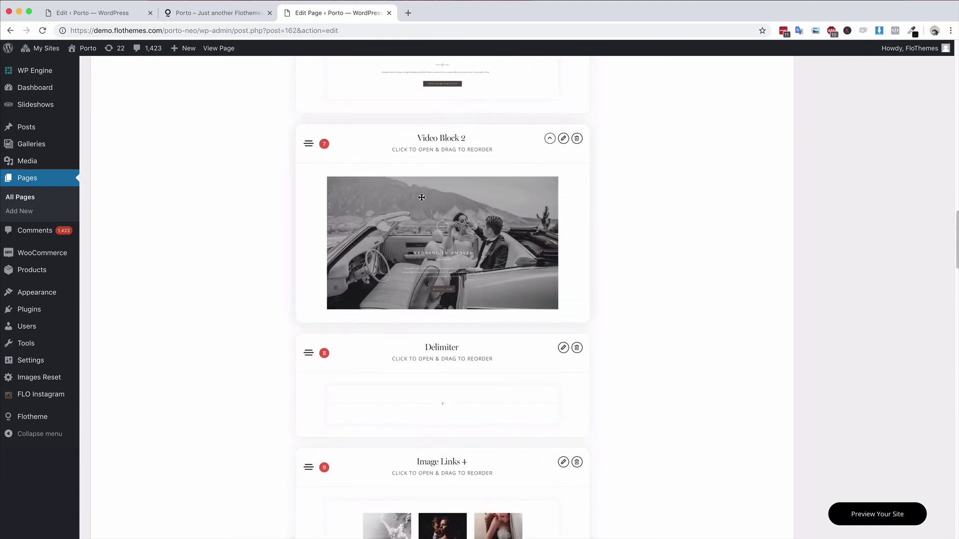
scroll(421, 197, up, 10)
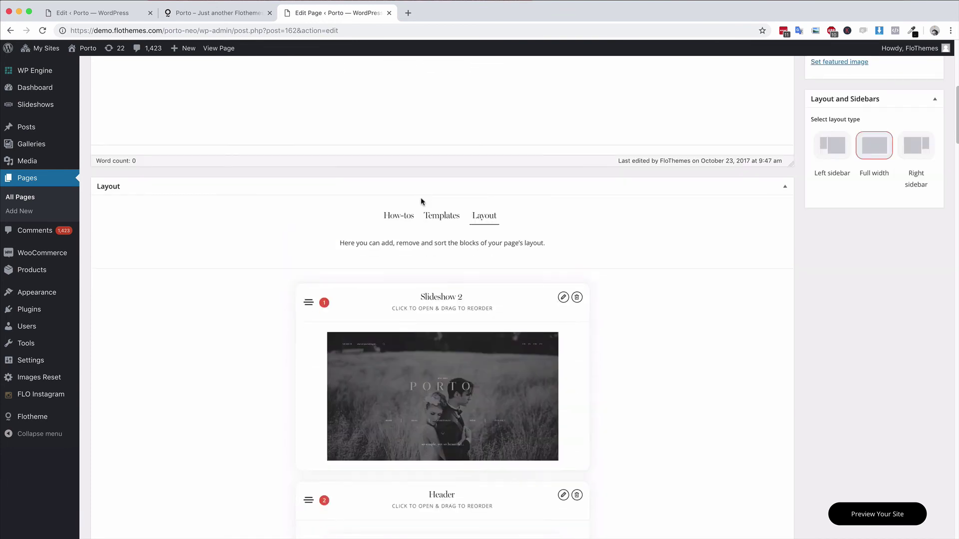
scroll(449, 241, down, 3)
scroll(449, 240, down, 3)
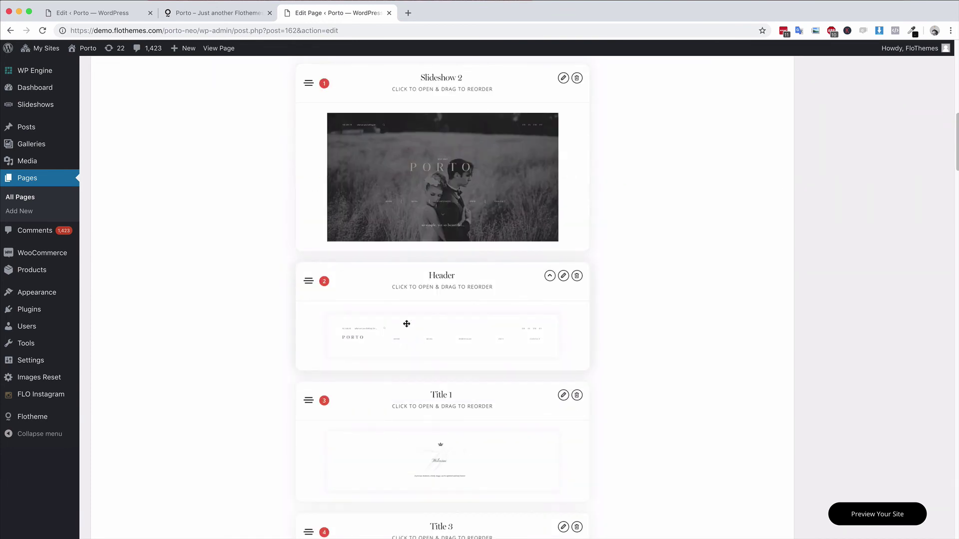
scroll(449, 305, up, 1)
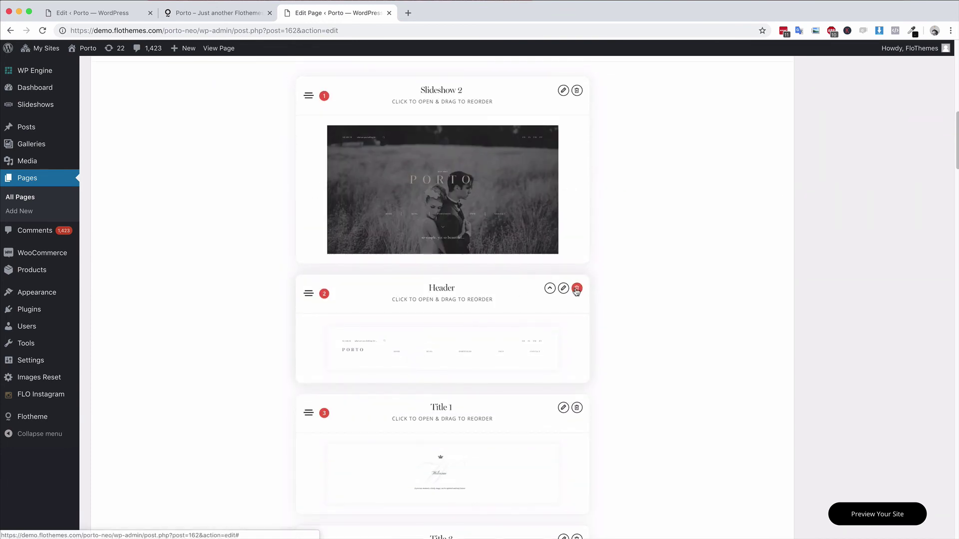
click(520, 289)
scroll(447, 303, down, 8)
scroll(447, 303, up, 13)
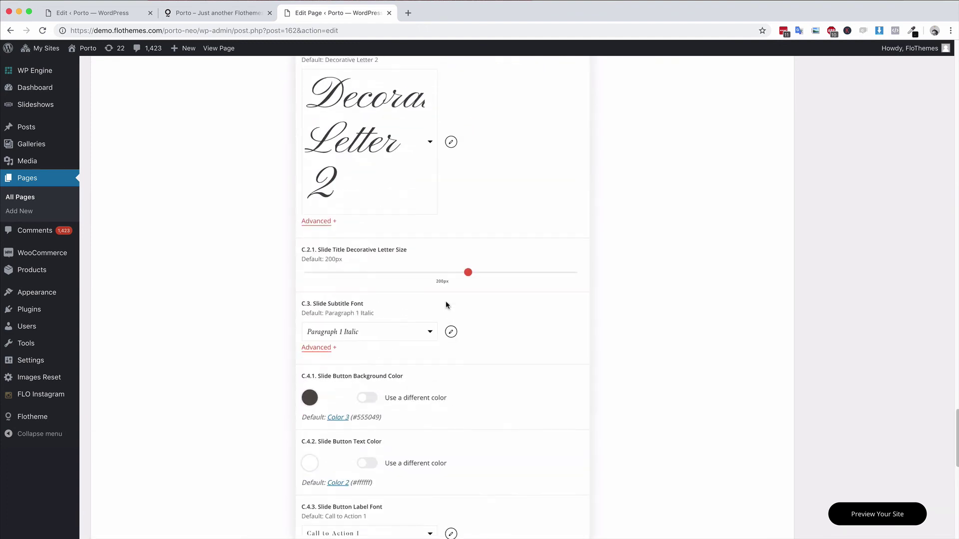
scroll(445, 306, up, 2)
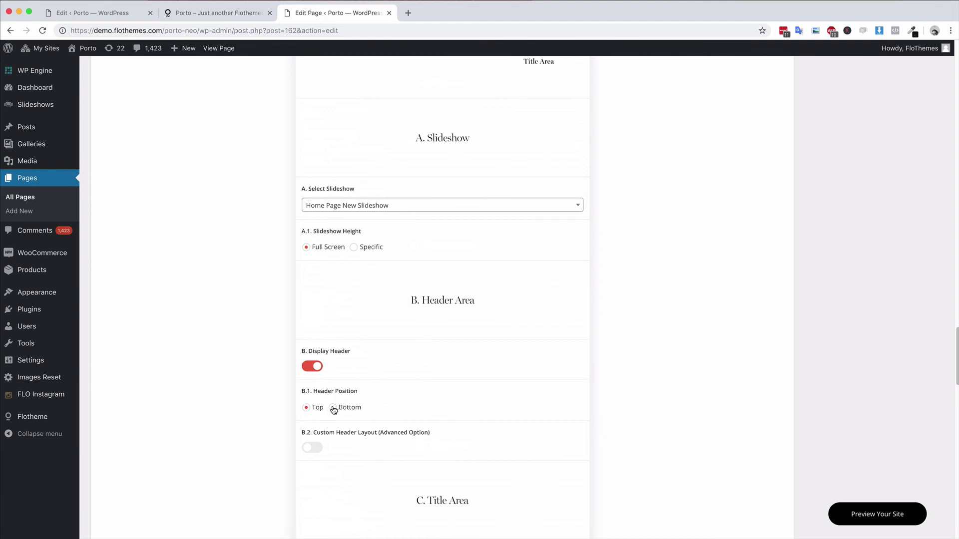
scroll(313, 388, down, 2)
scroll(375, 381, down, 2)
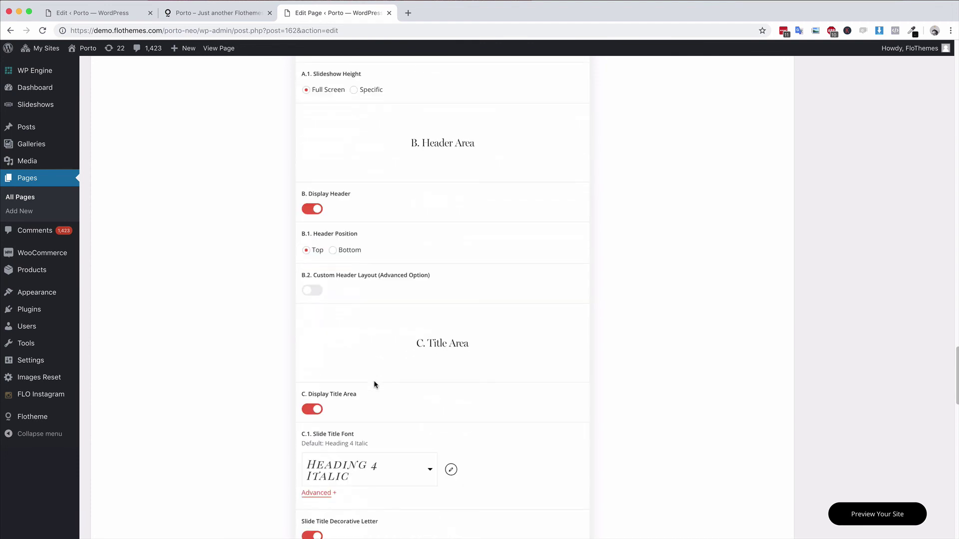
scroll(374, 382, down, 1)
scroll(343, 405, down, 5)
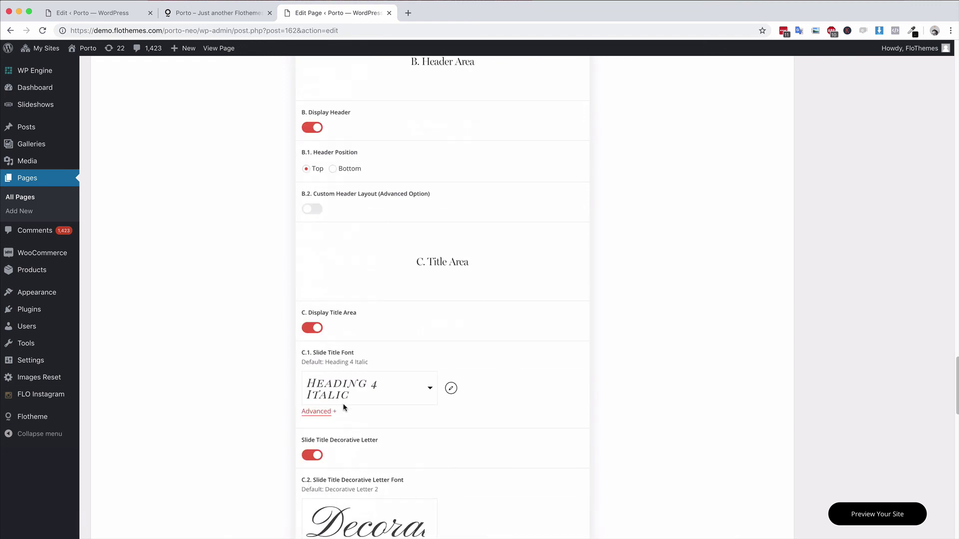
scroll(362, 421, down, 7)
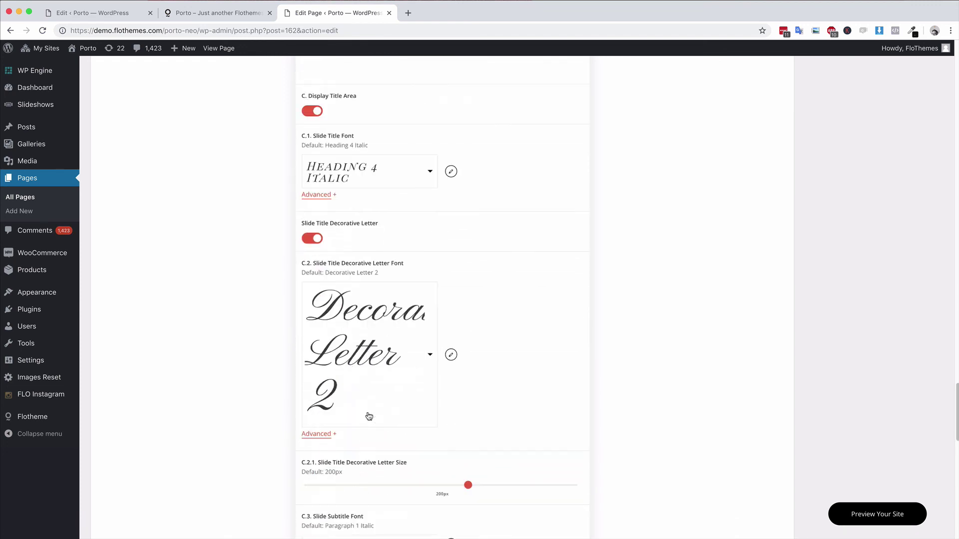
scroll(430, 310, down, 2)
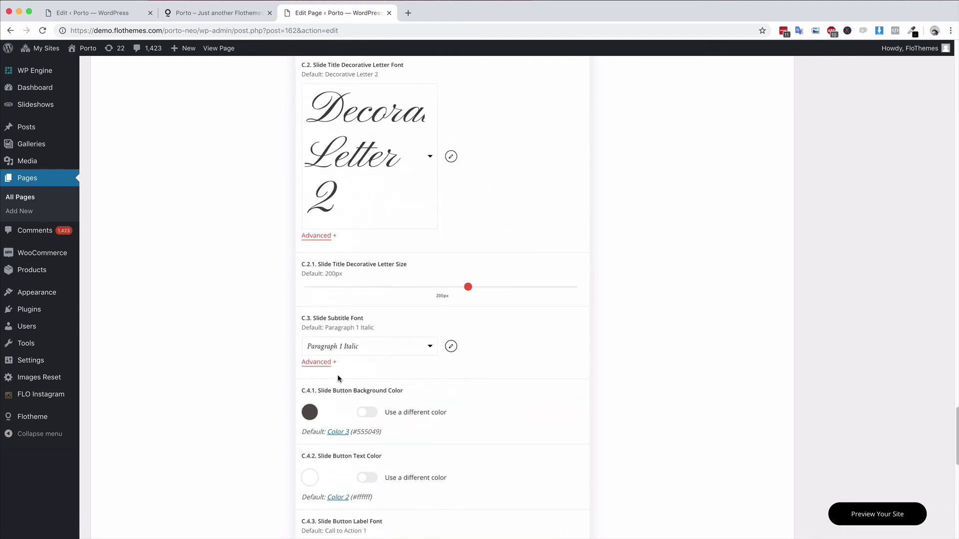
scroll(352, 372, down, 7)
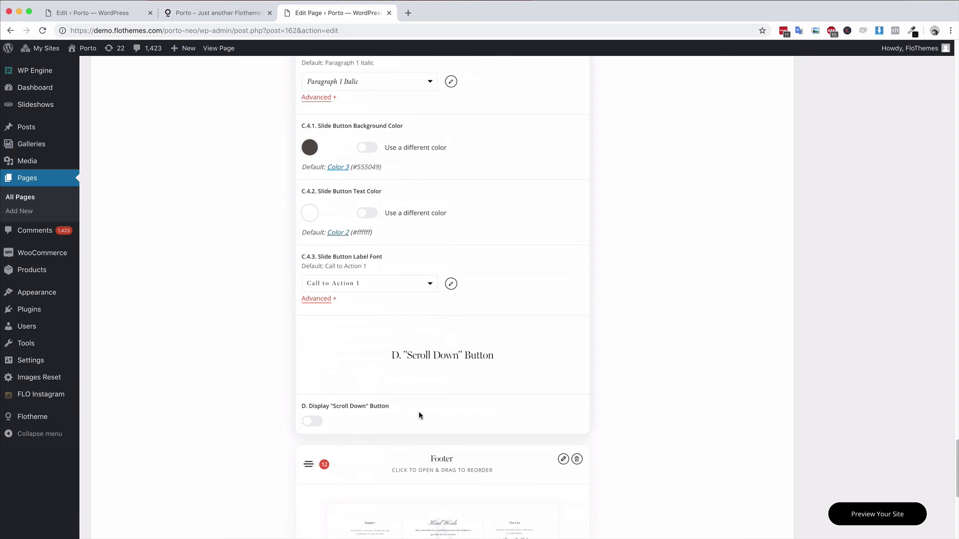
click(227, 20)
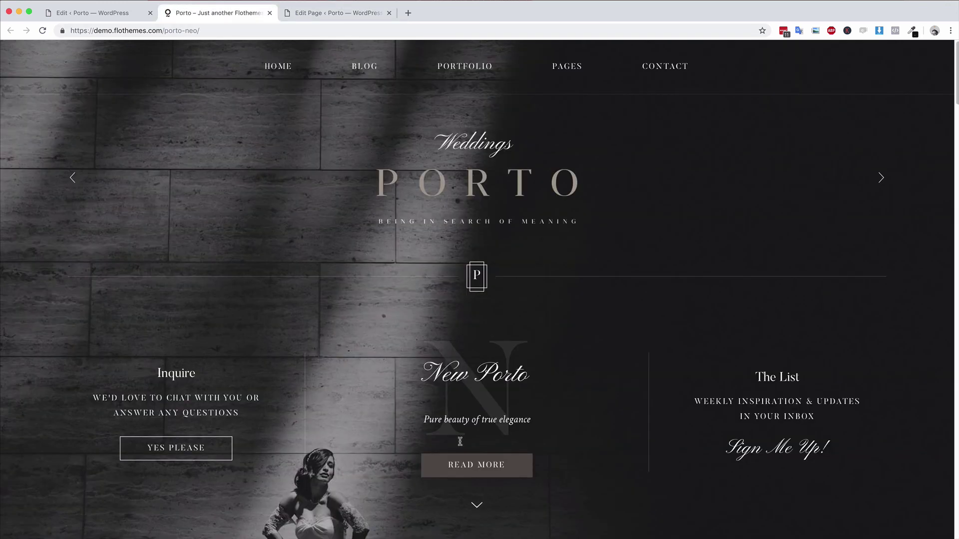
click(477, 507)
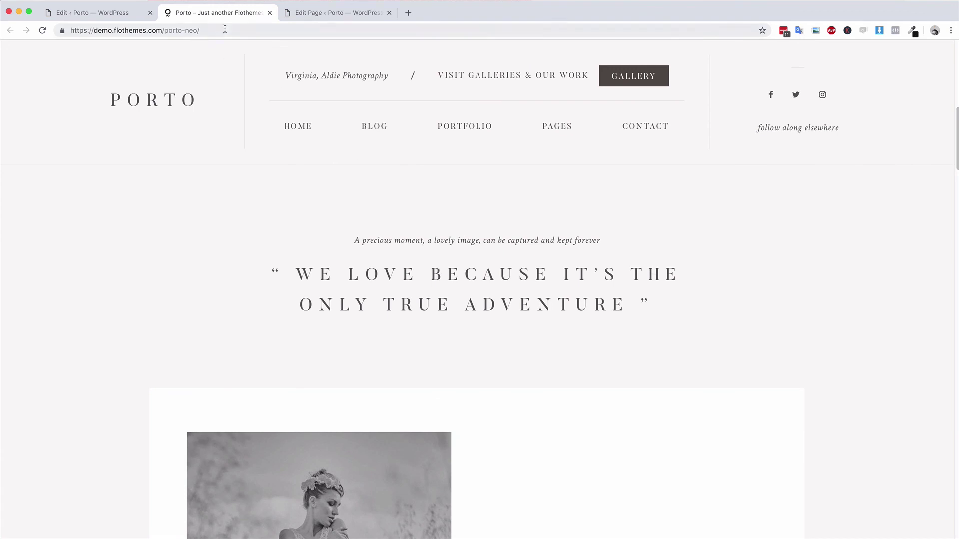
click(312, 14)
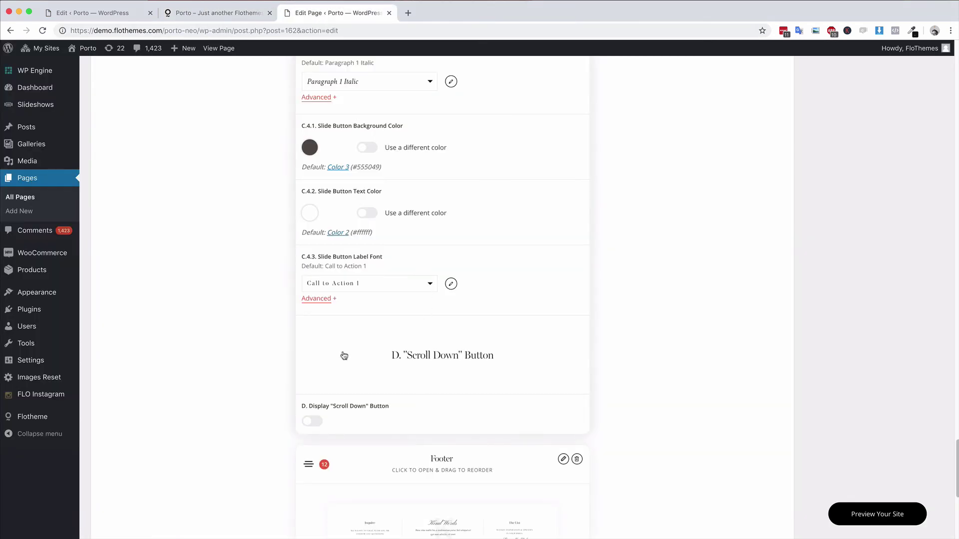
scroll(440, 357, up, 20)
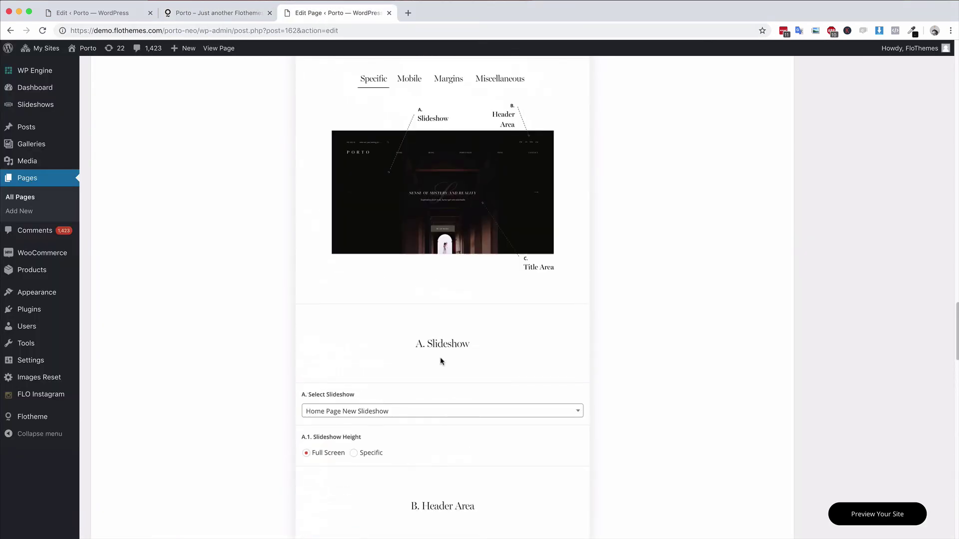
scroll(440, 358, up, 2)
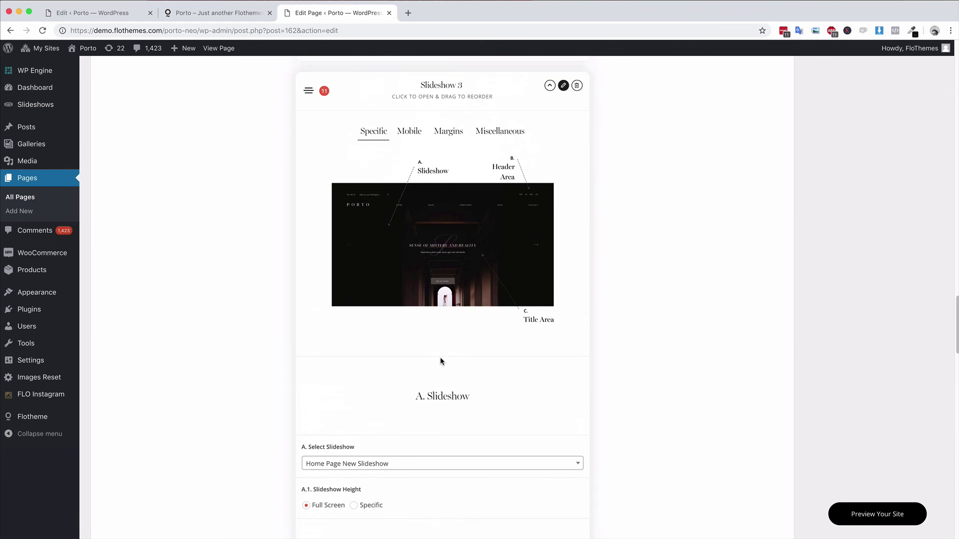